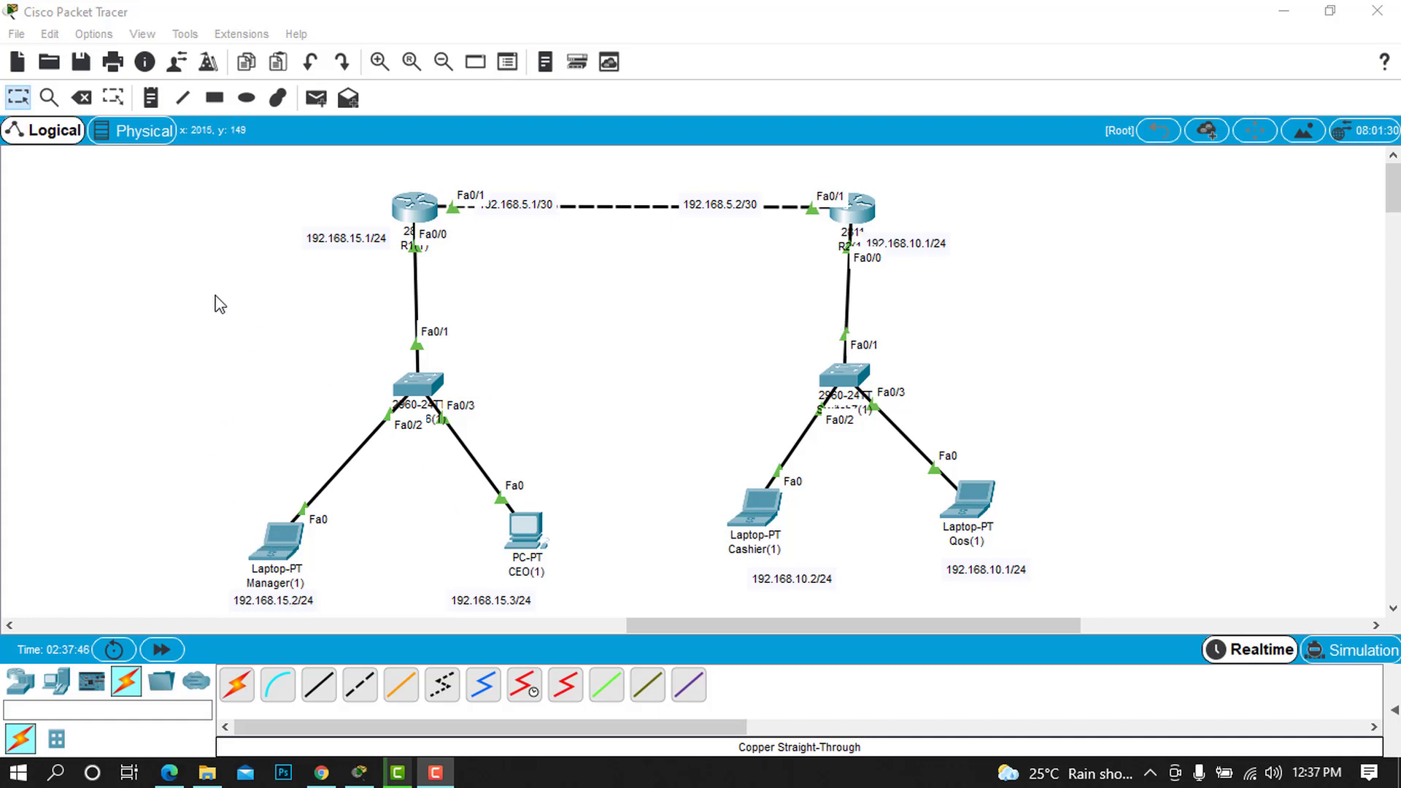
- Select the devices of the left and right LANs, then clear the selection
{"action": "left_click_drag", "start_coordinate": [169, 251], "coordinate": [622, 618]}
{"action": "left_click_drag", "start_coordinate": [751, 252], "coordinate": [1029, 612]}
{"action": "left_click", "coordinate": [770, 347]}
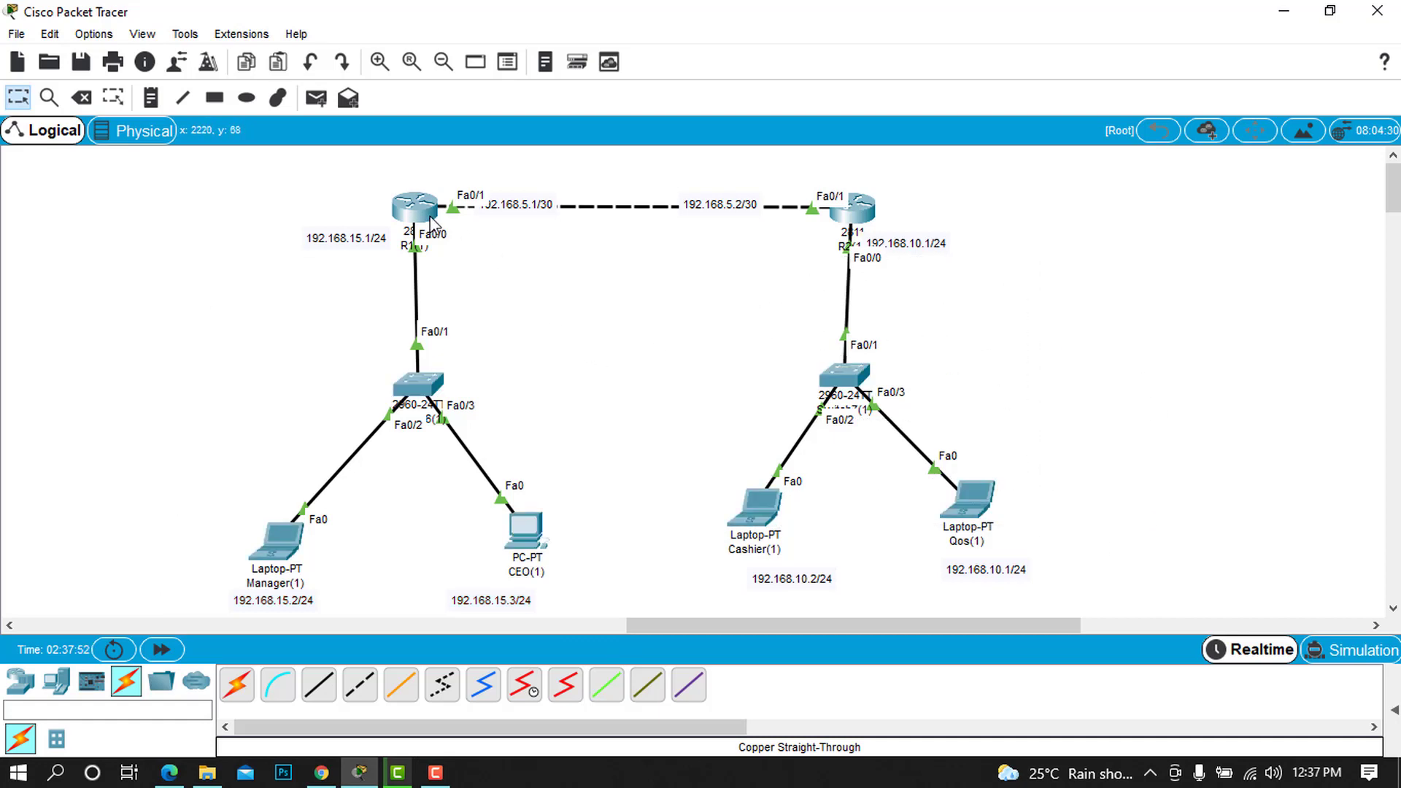
- Open router R1's command line and display its routing table again
{"action": "mouse_move", "coordinate": [432, 222]}
{"action": "left_click", "coordinate": [419, 213]}
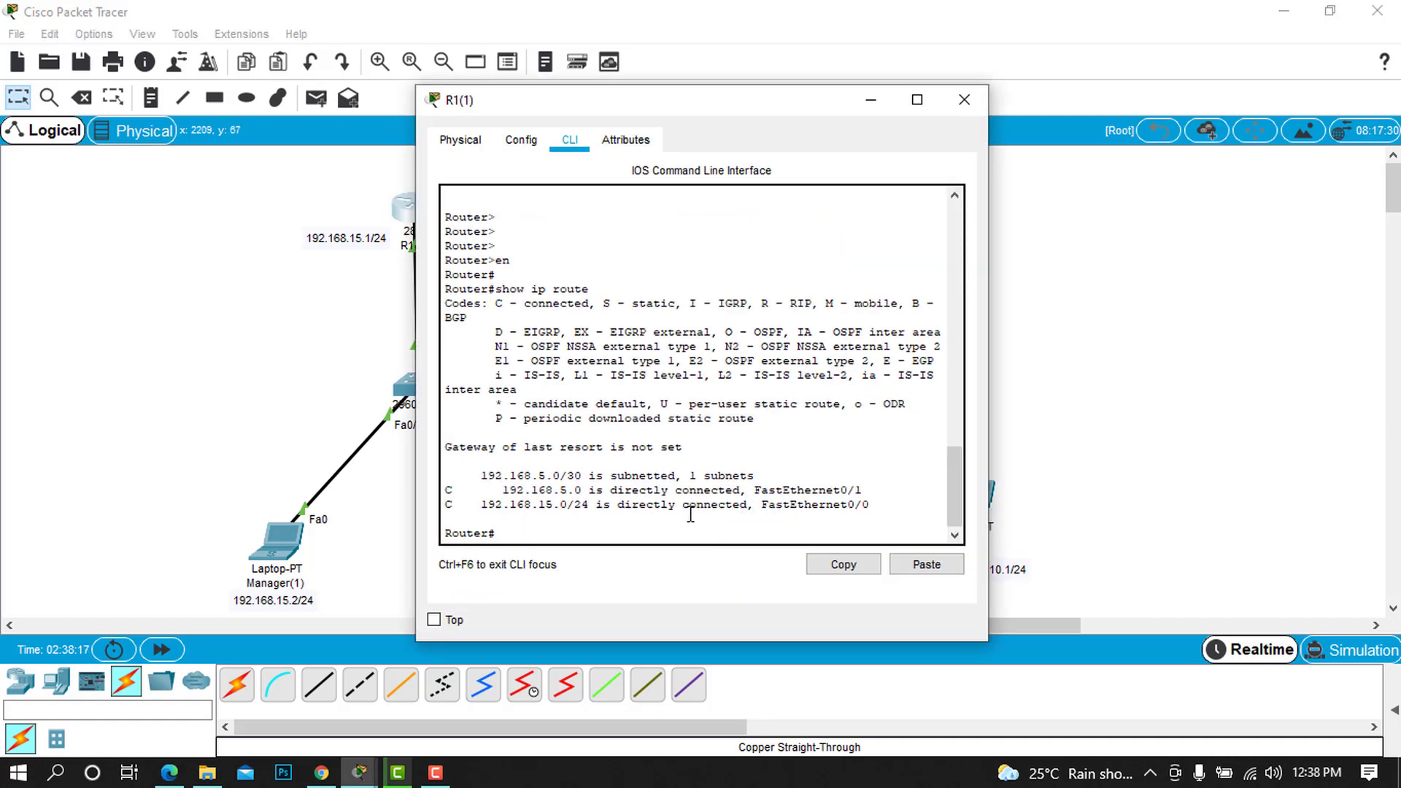
{"action": "left_click", "coordinate": [672, 525]}
{"action": "key", "text": "Up"}
{"action": "key", "text": "Return"}
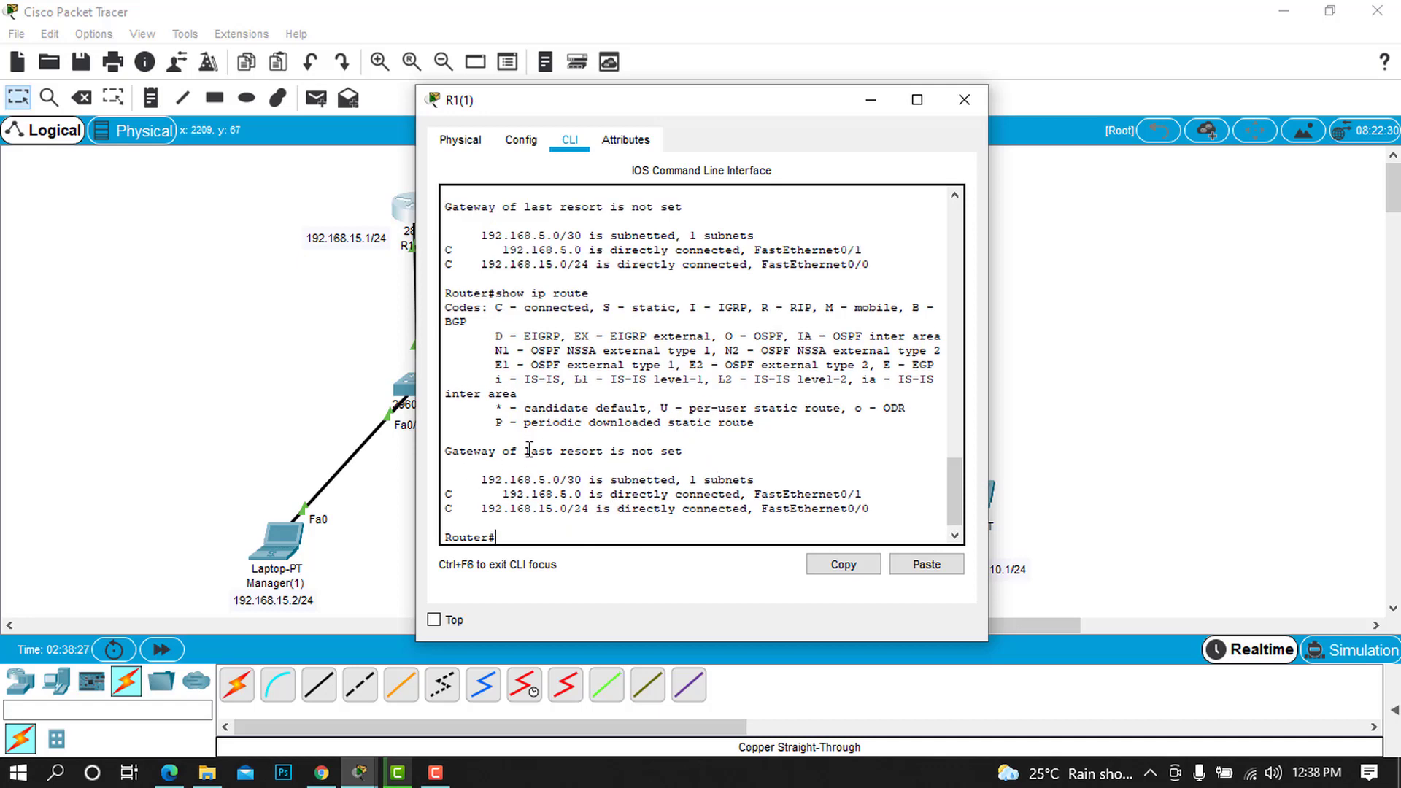
- Move R1's console aside to view the topology, close it, then minimize and restore Packet Tracer
{"action": "left_click_drag", "start_coordinate": [628, 116], "coordinate": [995, 108]}
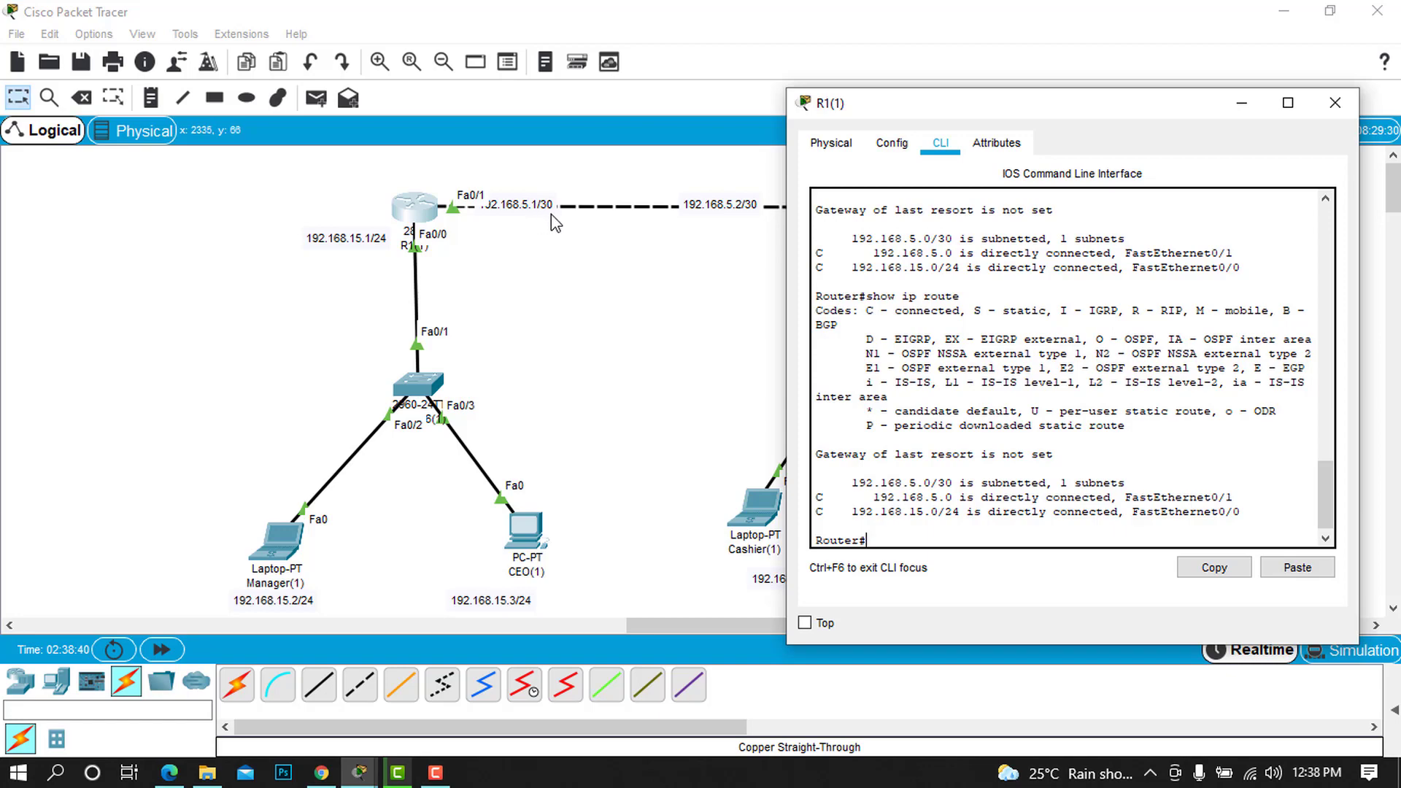
{"action": "left_click_drag", "start_coordinate": [1088, 102], "coordinate": [388, 74]}
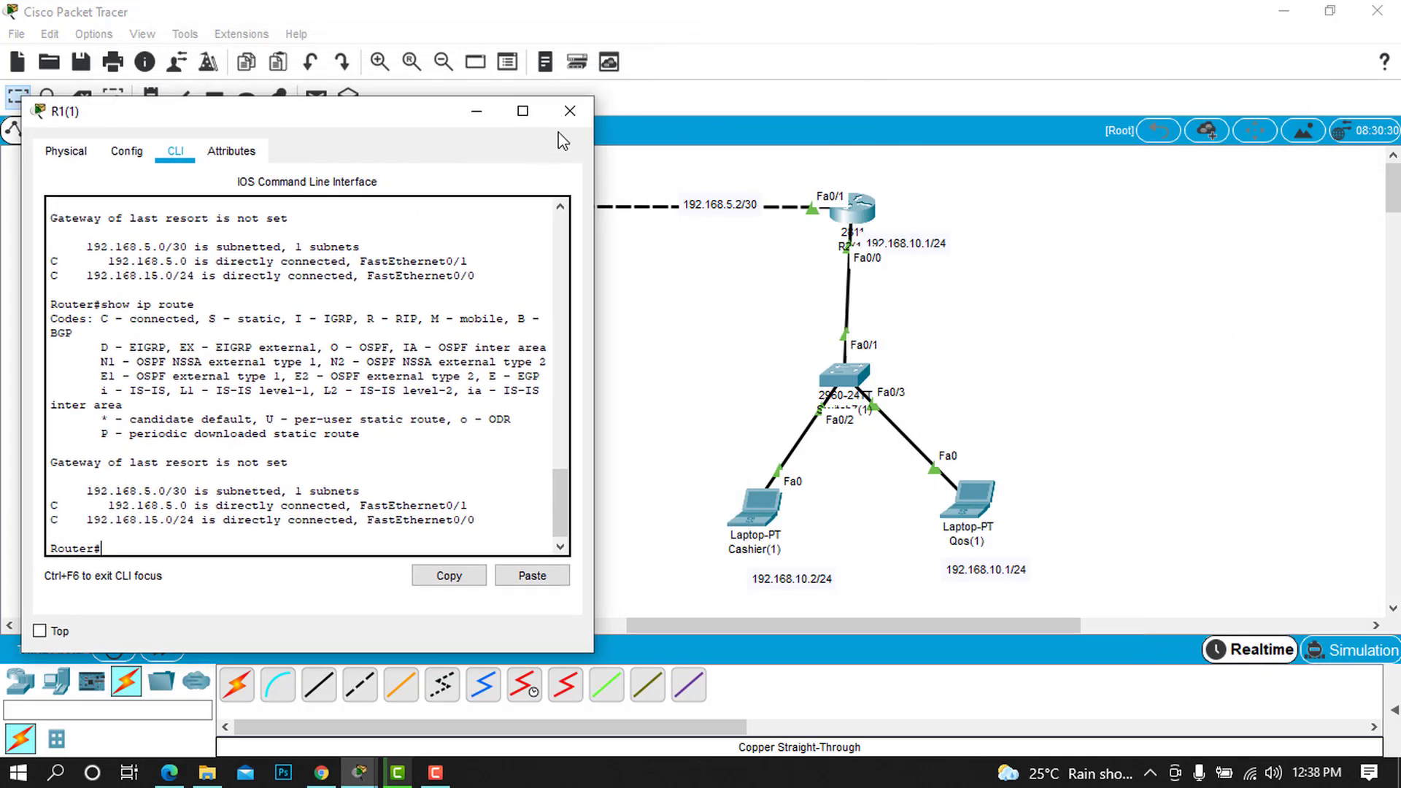
{"action": "left_click", "coordinate": [633, 74]}
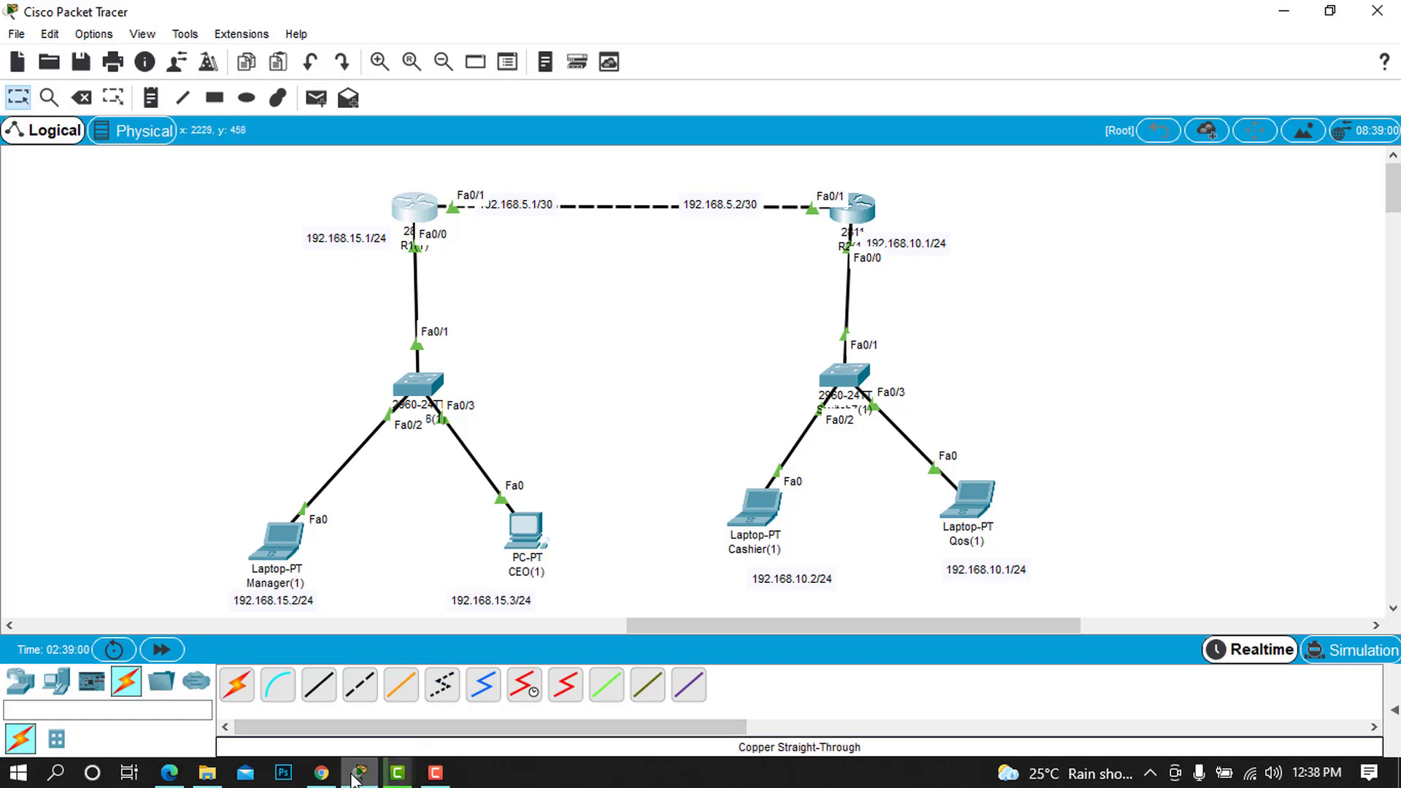
{"action": "left_click", "coordinate": [358, 774]}
{"action": "left_click", "coordinate": [358, 773]}
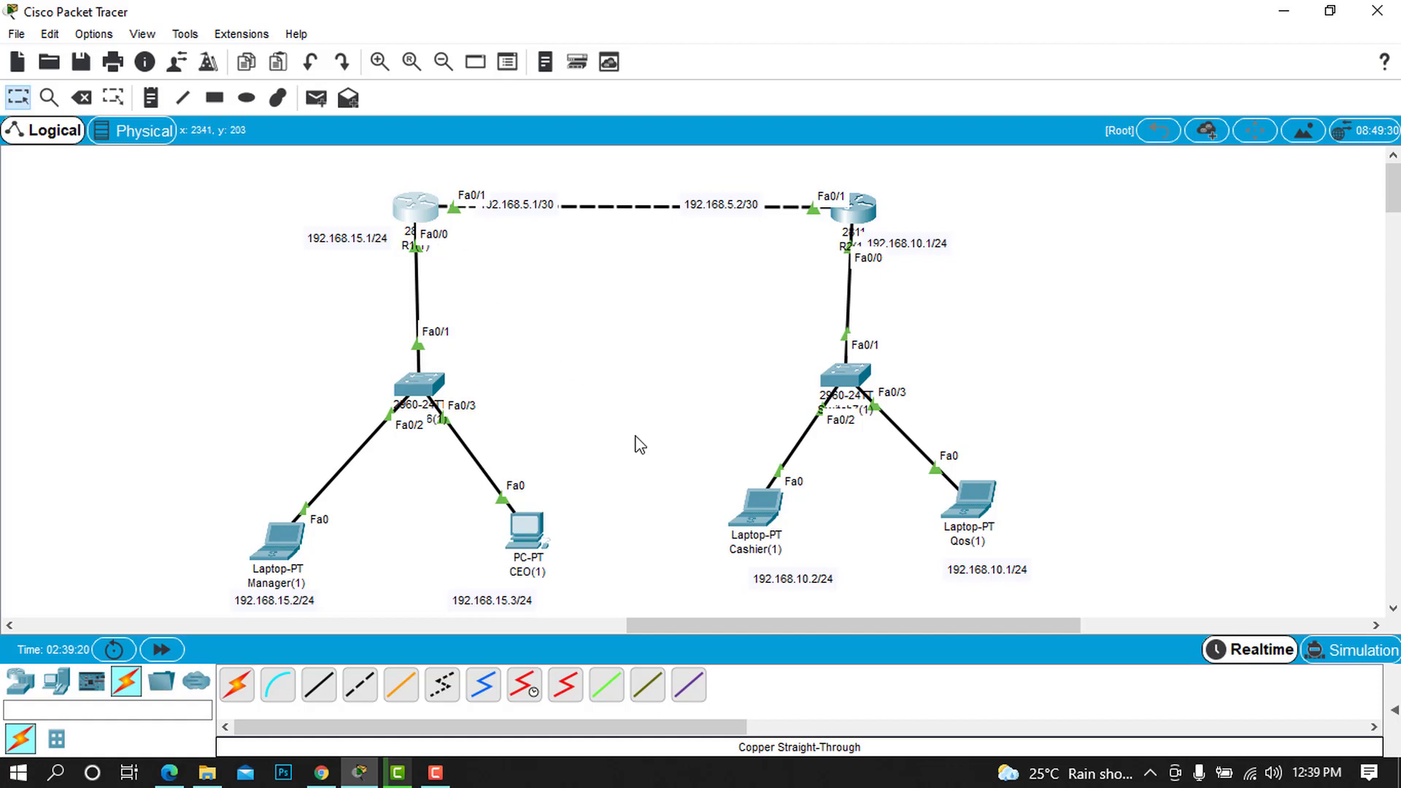
{"action": "mouse_move", "coordinate": [426, 221]}
{"action": "mouse_move", "coordinate": [875, 222]}
- On R1, enter global configuration mode and start RIP with 'router rip'
{"action": "left_click", "coordinate": [425, 211]}
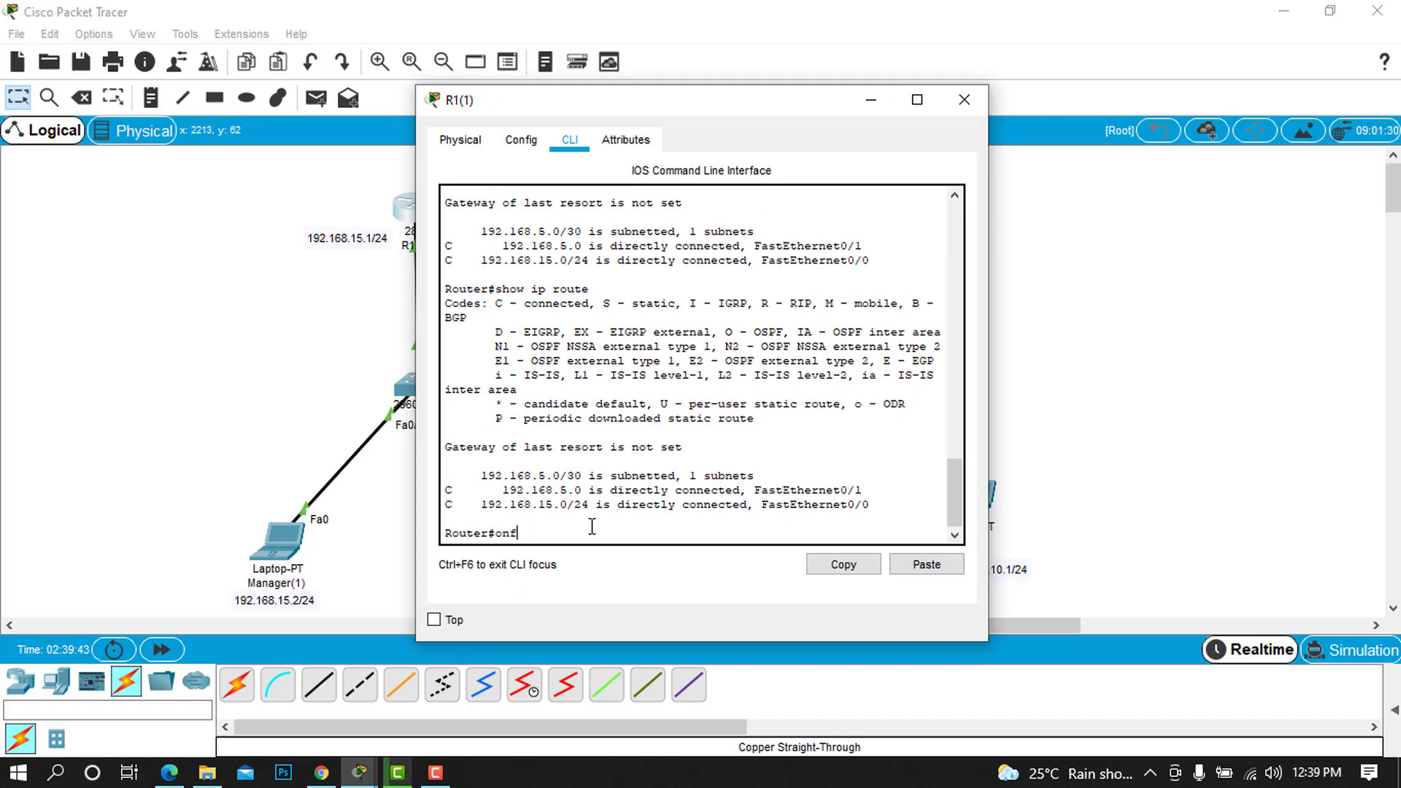
{"action": "key", "text": "BackSpace"}
{"action": "key", "text": "BackSpace"}
{"action": "key", "text": "BackSpace"}
{"action": "type", "text": "con"}
{"action": "key", "text": "Return"}
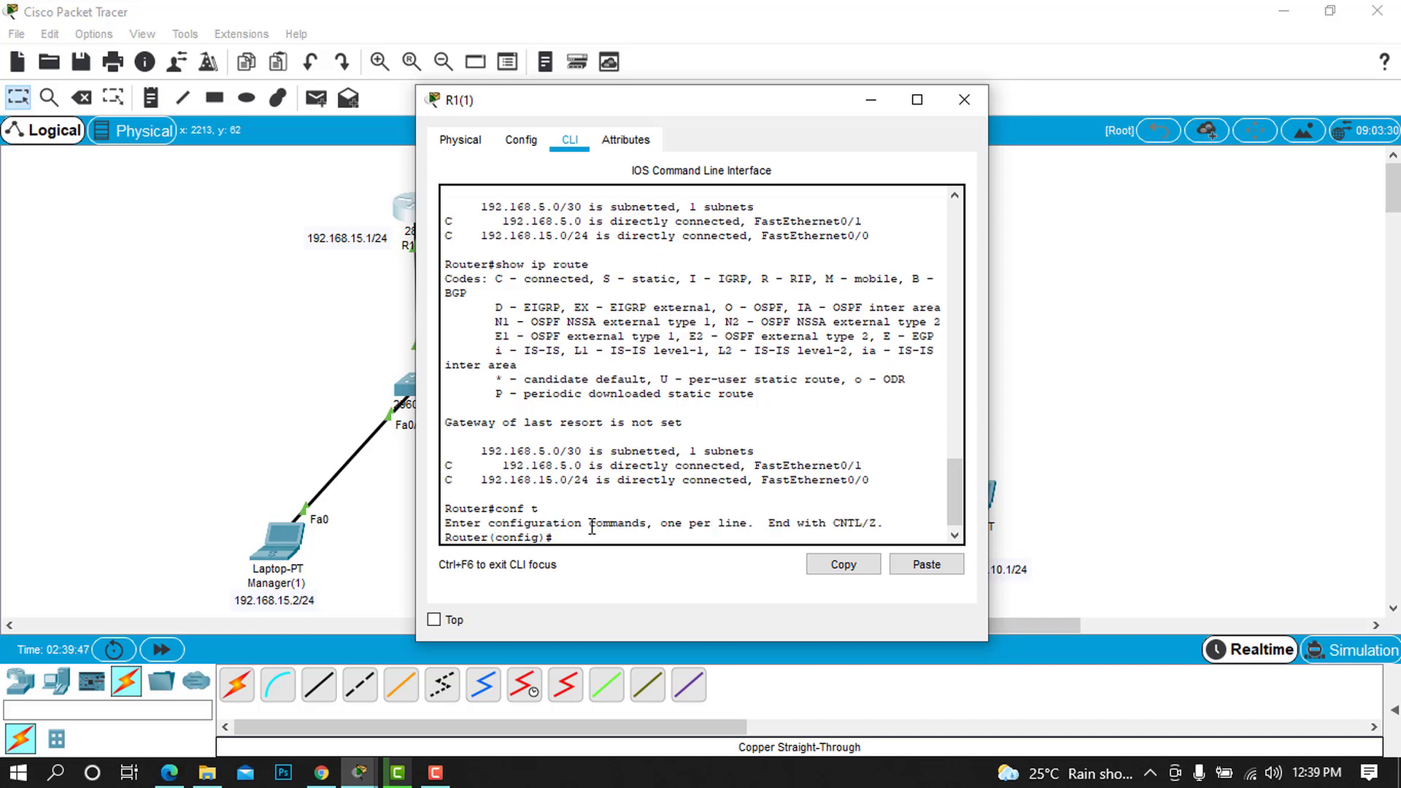
{"action": "type", "text": "router rip"}
{"action": "left_click_drag", "start_coordinate": [627, 102], "coordinate": [254, 137]}
{"action": "mouse_move", "coordinate": [426, 137]}
{"action": "left_mouse_down"}
{"action": "mouse_move", "coordinate": [1007, 159]}
{"action": "mouse_move", "coordinate": [413, 156]}
{"action": "mouse_move", "coordinate": [437, 130]}
{"action": "left_mouse_up"}
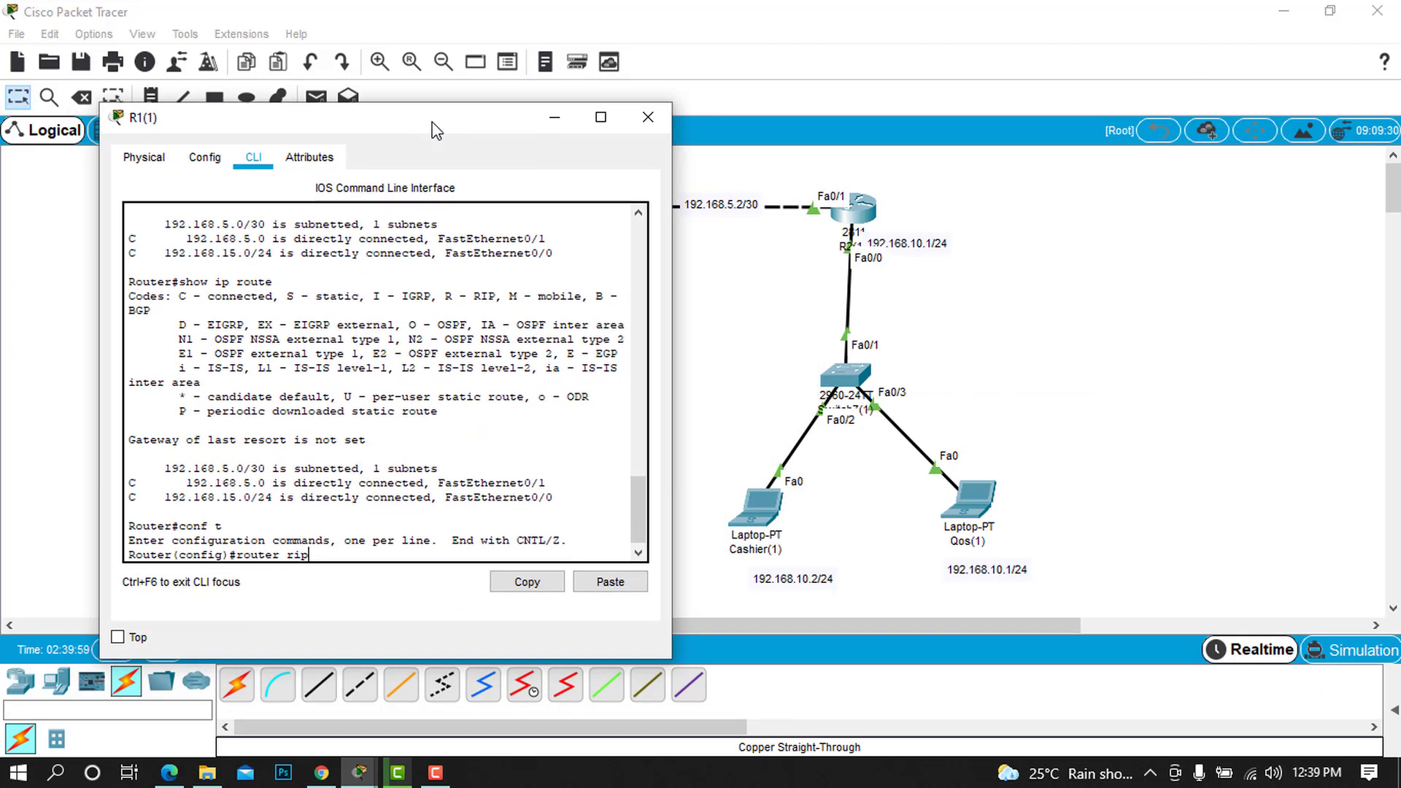
{"action": "key", "text": "Return"}
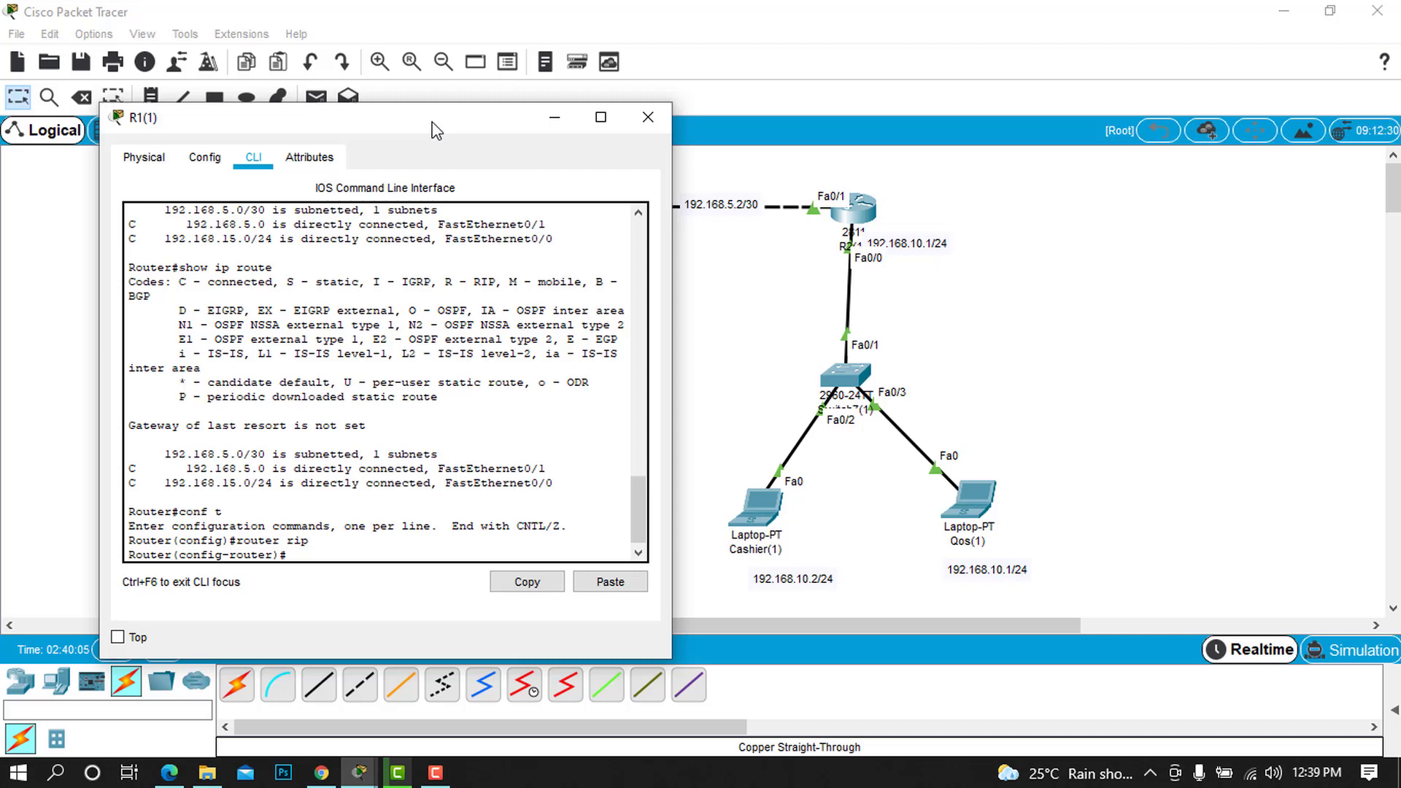
- Add networks 192.168.5.0 and 192.168.15.0 to R1's RIP process
{"action": "type", "text": "network"}
{"action": "left_click_drag", "start_coordinate": [432, 116], "coordinate": [1005, 57]}
{"action": "type", "text": "192.1"}
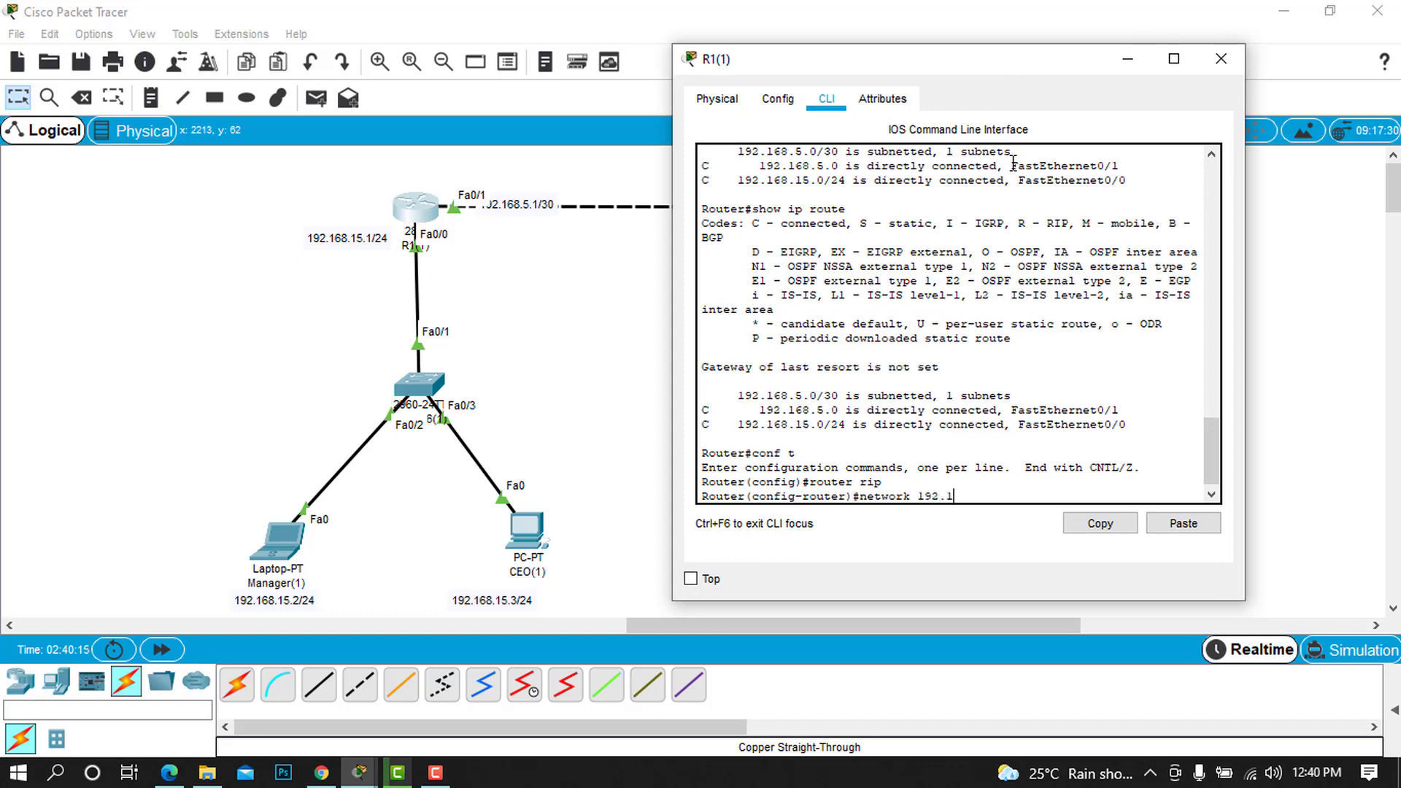
{"action": "type", "text": "68.5.0"}
{"action": "key", "text": "Return"}
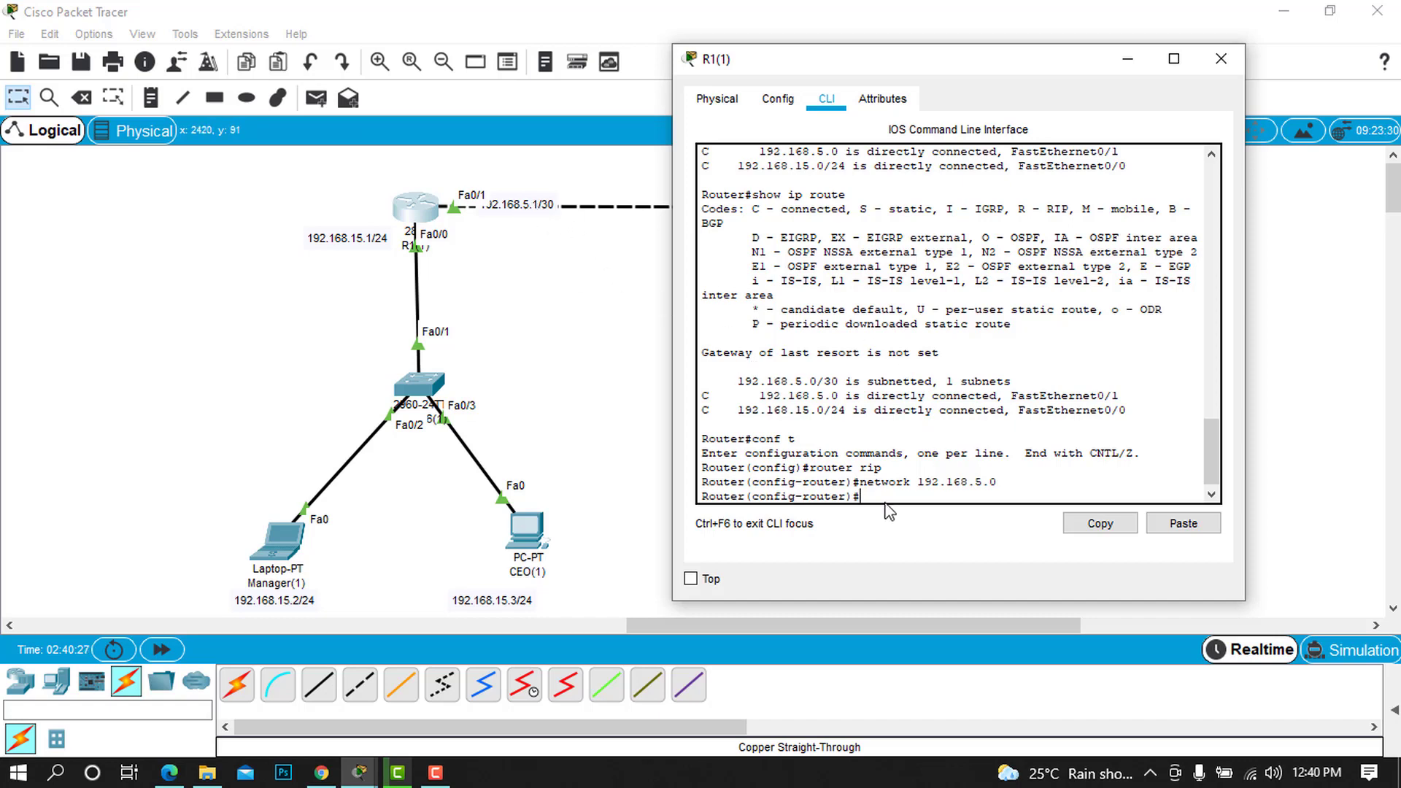
{"action": "key", "text": "Up"}
{"action": "key", "text": "BackSpace"}
{"action": "key", "text": "BackSpace"}
{"action": "key", "text": "BackSpace"}
{"action": "type", "text": "15.0"}
{"action": "key", "text": "Return"}
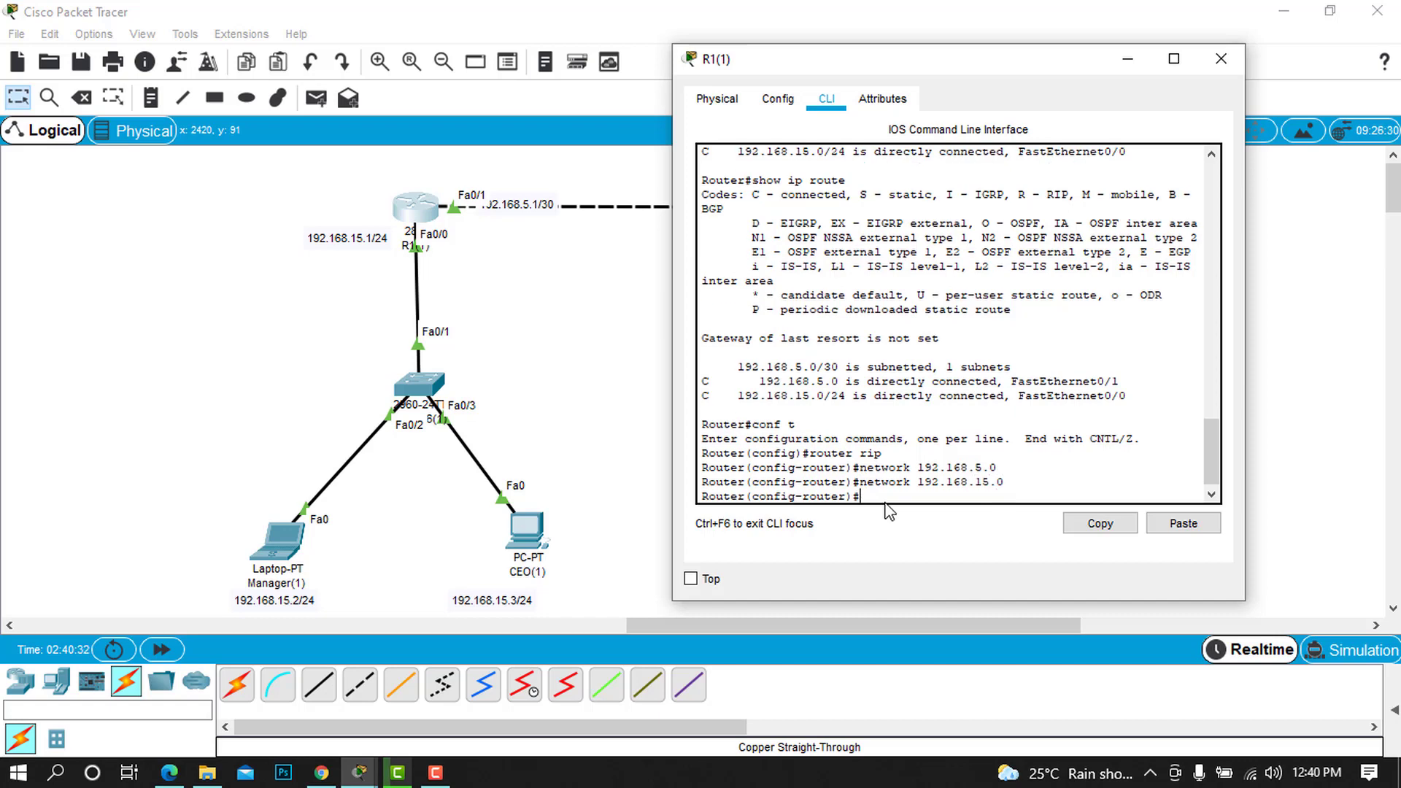
- Save R1's configuration with 'do wr', exit with 'end', and type 'show ip route'
{"action": "type", "text": "do wr"}
{"action": "key", "text": "Return"}
{"action": "type", "text": "end"}
{"action": "key", "text": "Return"}
{"action": "type", "text": "show"}
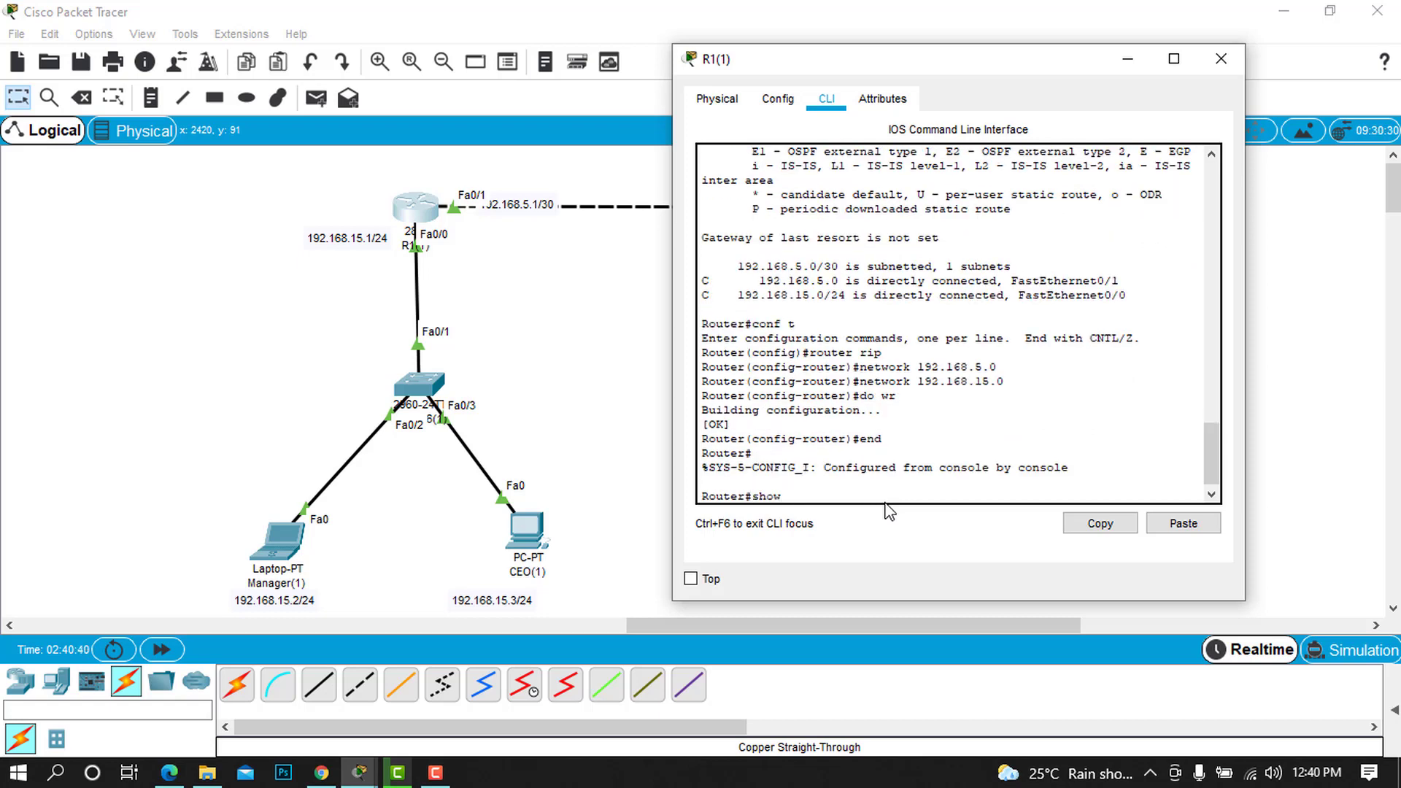
{"action": "type", "text": "ip route"}
- Display R1's routing table, noting its two directly connected routes
{"action": "key", "text": "Return"}
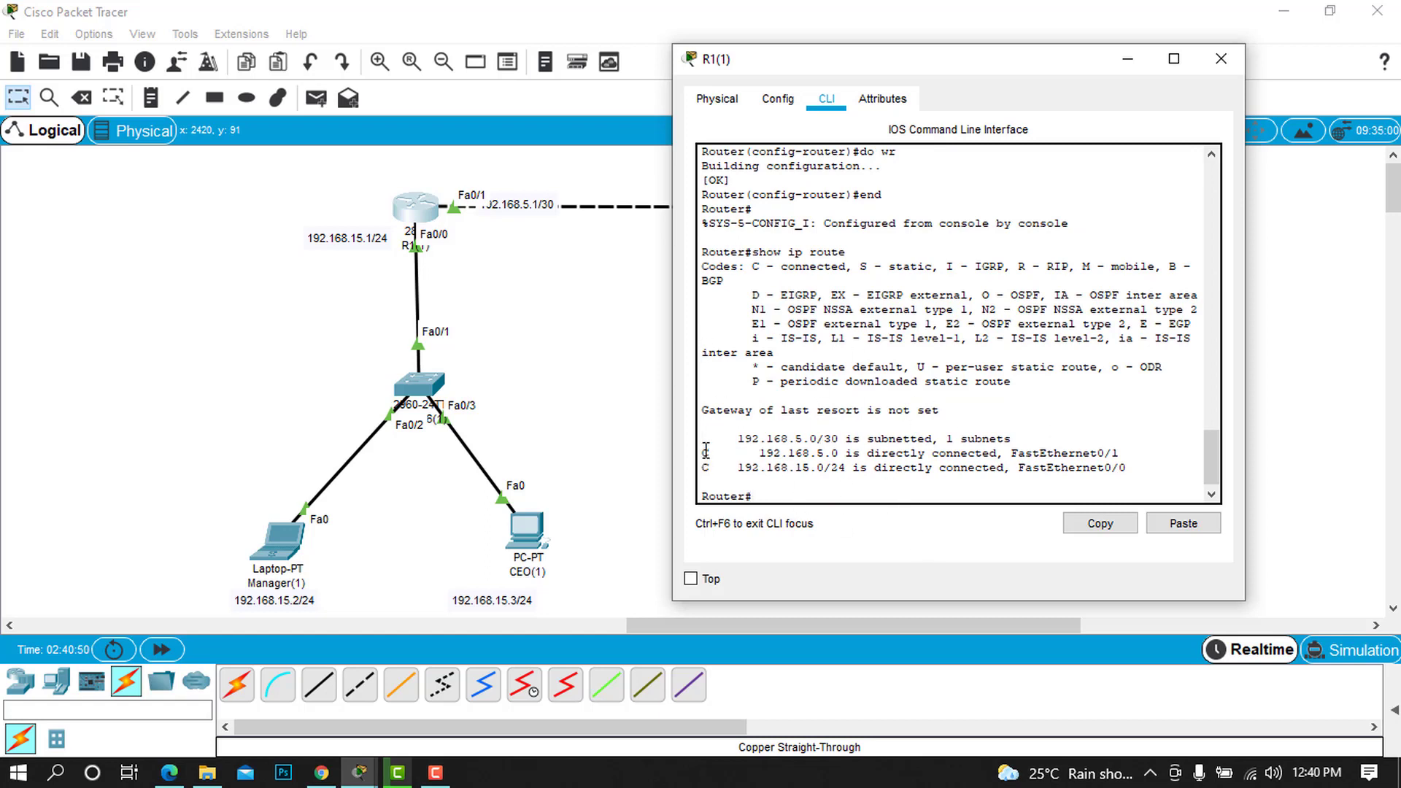
{"action": "left_click_drag", "start_coordinate": [702, 454], "coordinate": [1131, 481]}
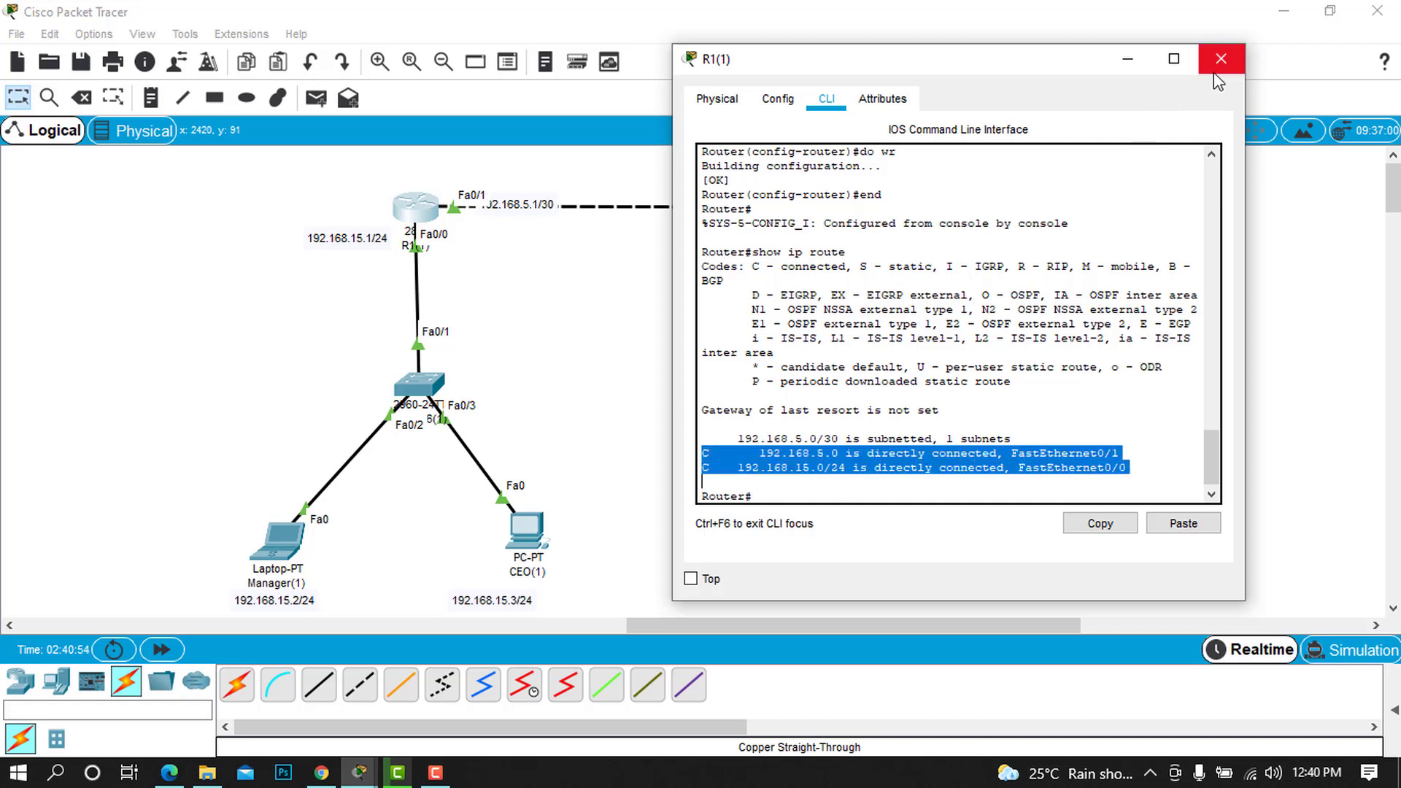
{"action": "left_click", "coordinate": [856, 499]}
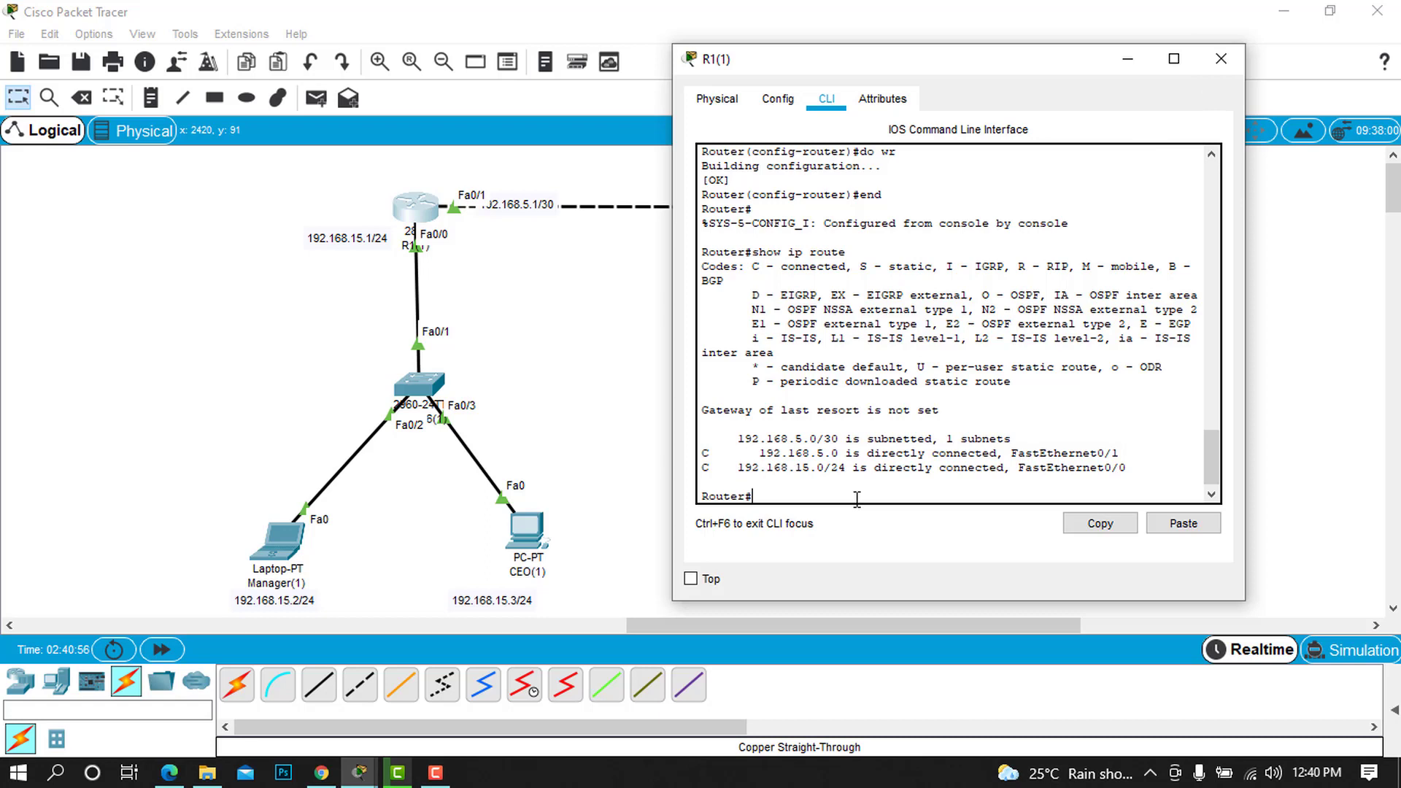
- Run 'show ip protocols' on R1 to confirm RIP is running
{"action": "type", "text": "show ip pro"}
{"action": "key", "text": "Tab"}
{"action": "key", "text": "Return"}
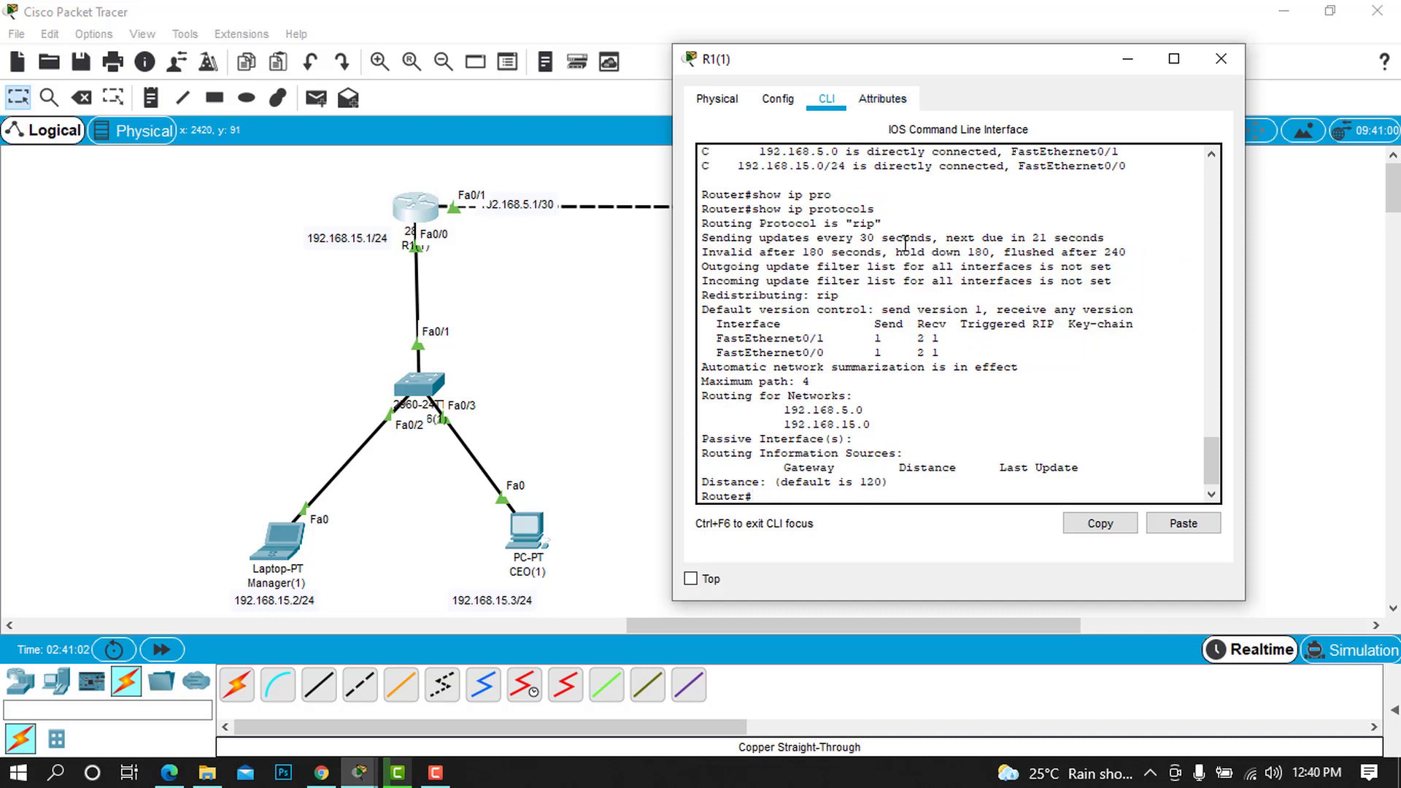
{"action": "left_click_drag", "start_coordinate": [724, 223], "coordinate": [889, 228]}
{"action": "scroll", "coordinate": [876, 280], "scroll_direction": "up", "scroll_amount": 7}
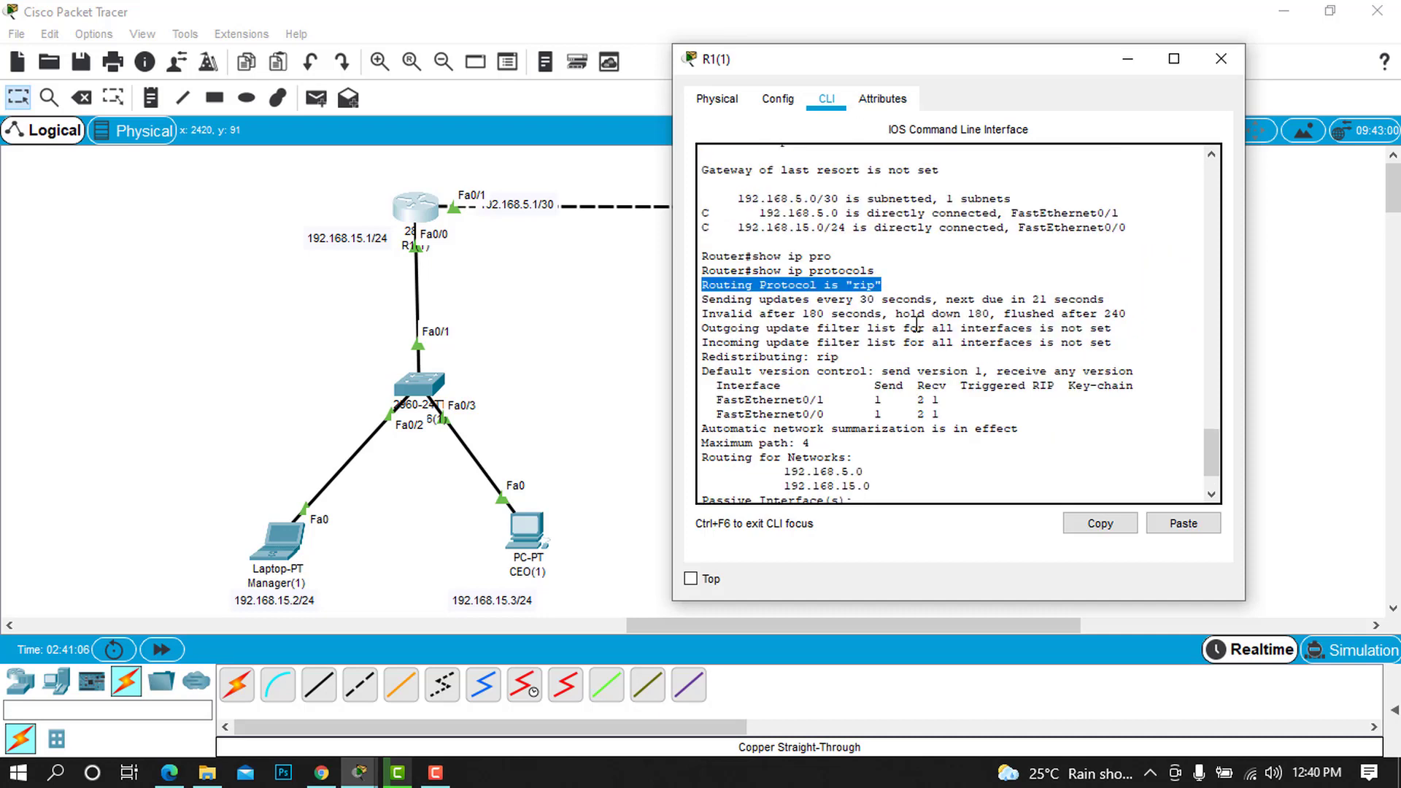
- Close R1's window and open router R2's command line
{"action": "left_click", "coordinate": [1222, 58]}
{"action": "left_click", "coordinate": [872, 215]}
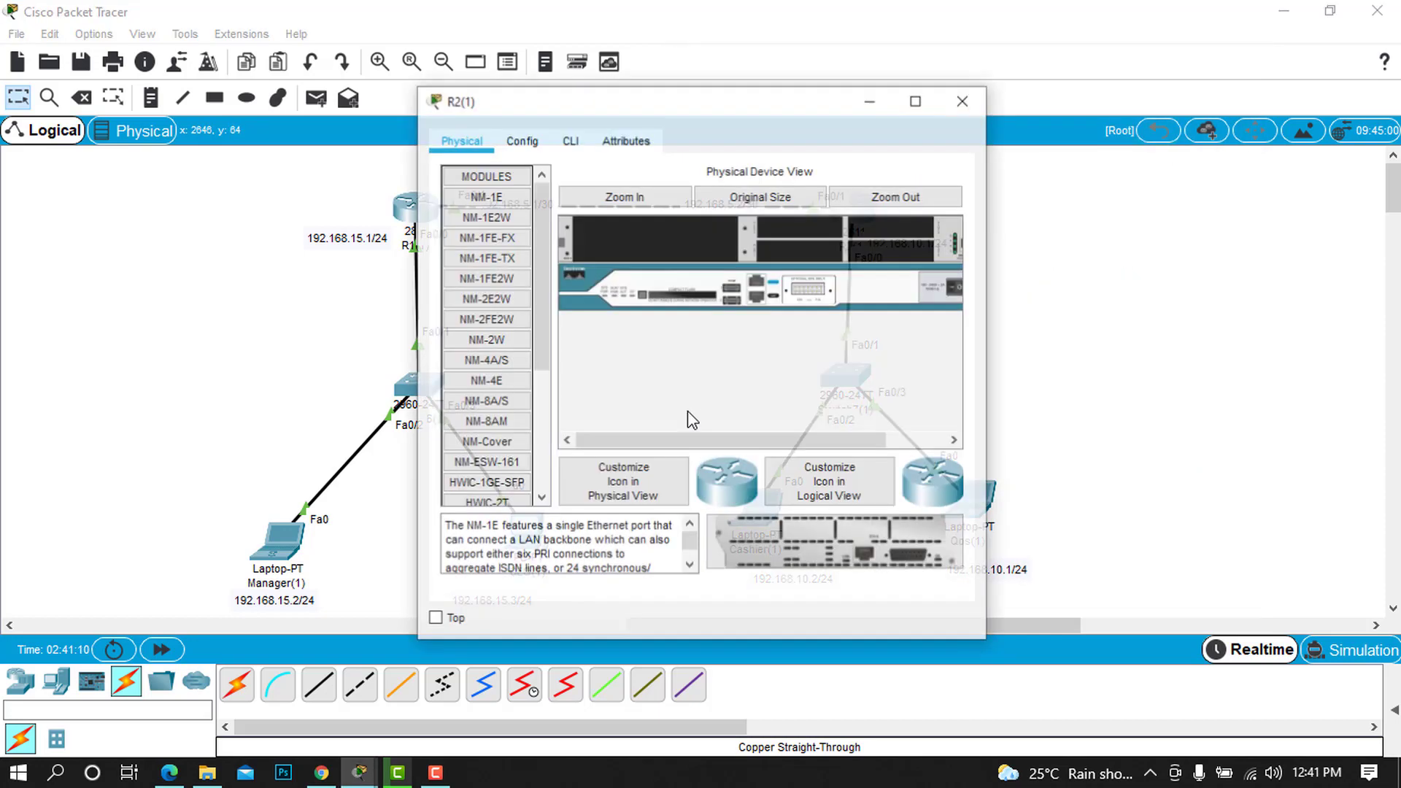
{"action": "left_click", "coordinate": [570, 140]}
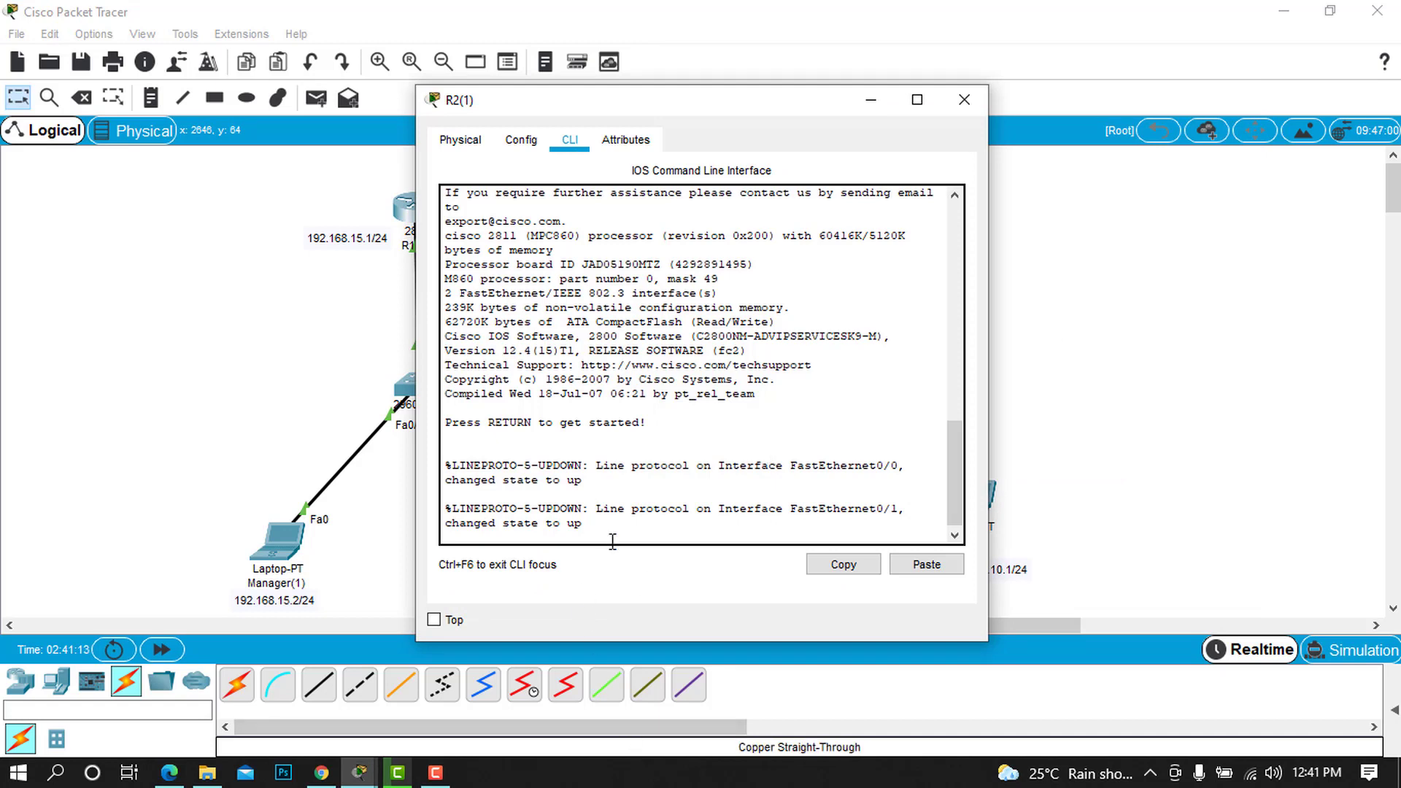
- Enter privileged mode on R2 and show its routing table of connected 192.168.5.0 and 192.168.10.0 routes
{"action": "key", "text": "Return"}
{"action": "key", "text": "Return"}
{"action": "key", "text": "Return"}
{"action": "key", "text": "Return"}
{"action": "type", "text": "en"}
{"action": "key", "text": "Return"}
{"action": "type", "text": "show i"}
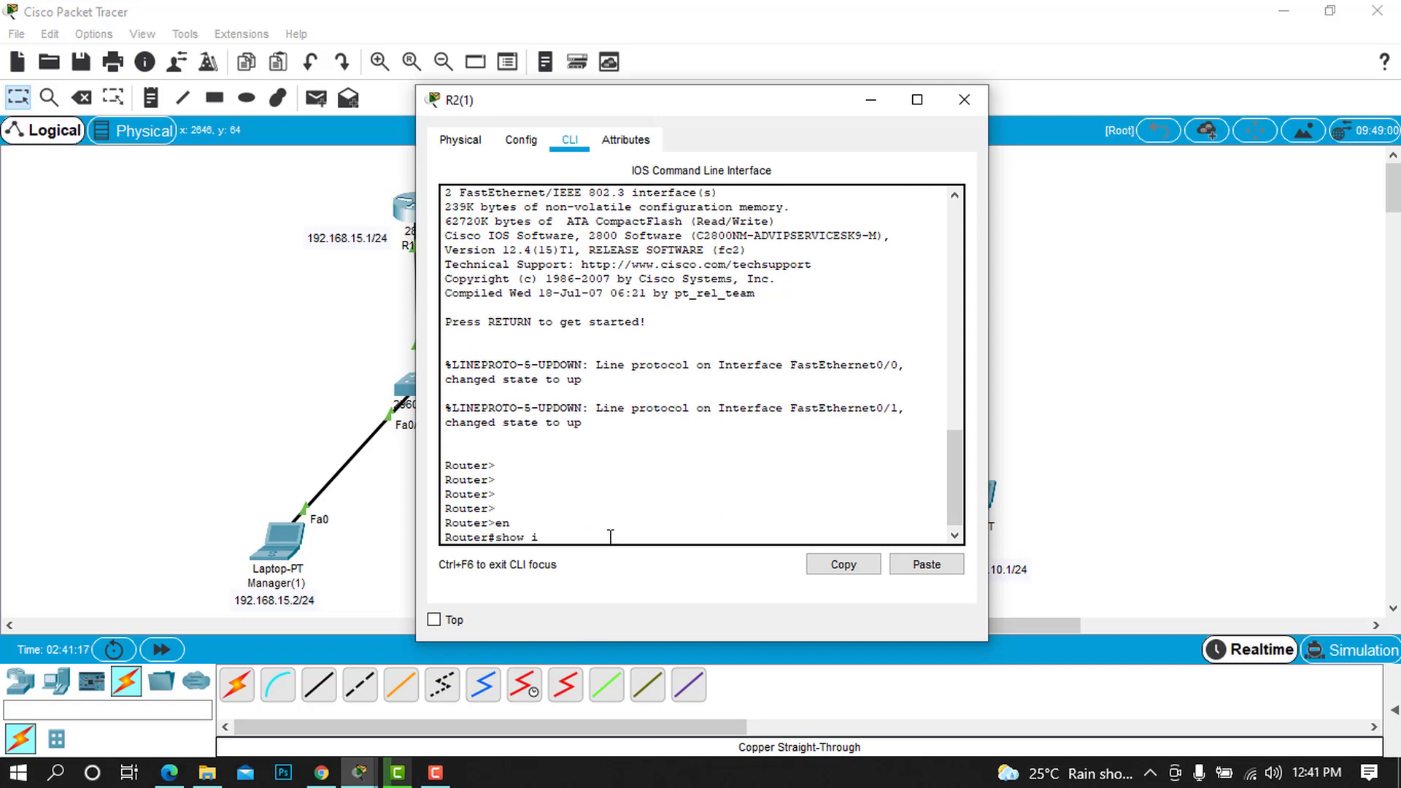
{"action": "type", "text": "p route"}
{"action": "key", "text": "Return"}
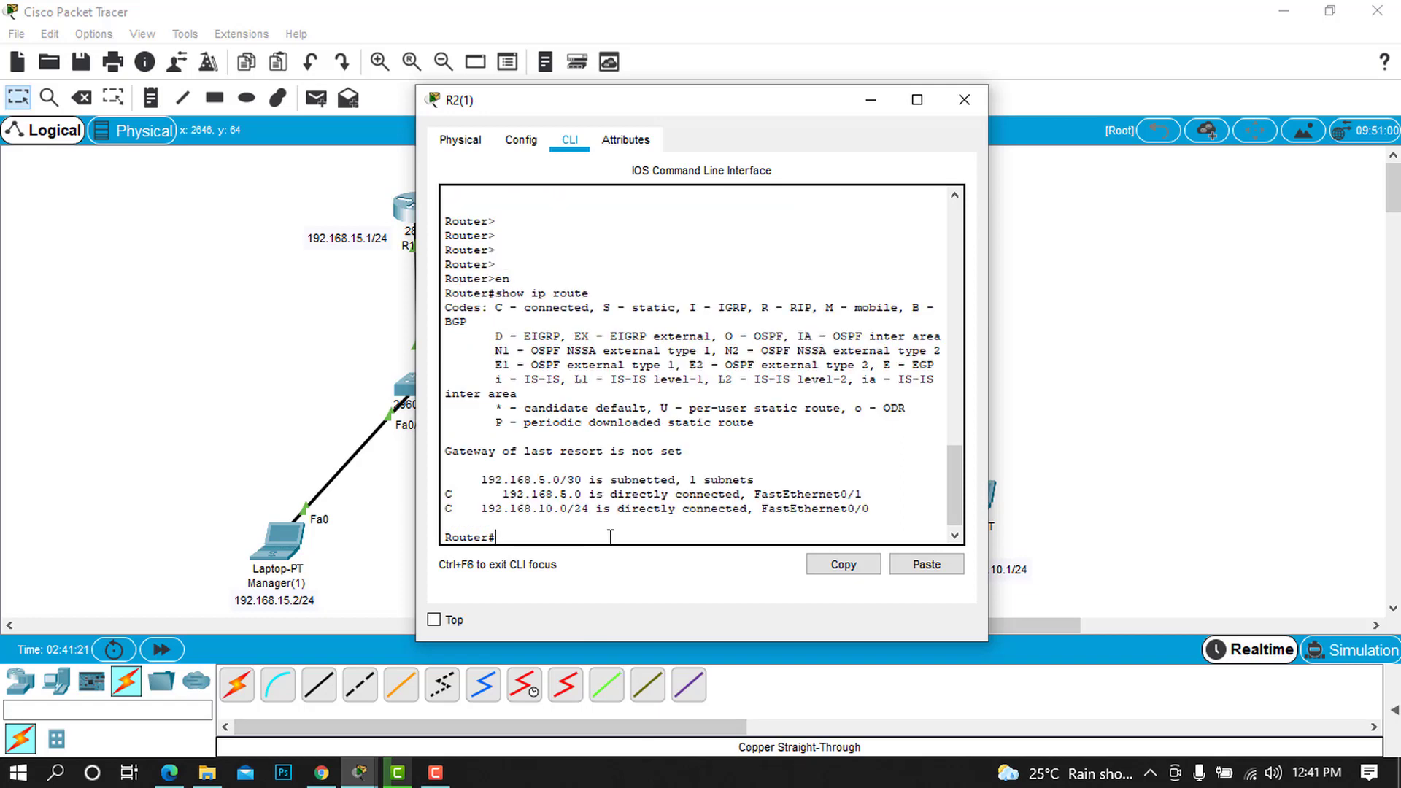
{"action": "left_click_drag", "start_coordinate": [481, 479], "coordinate": [805, 510]}
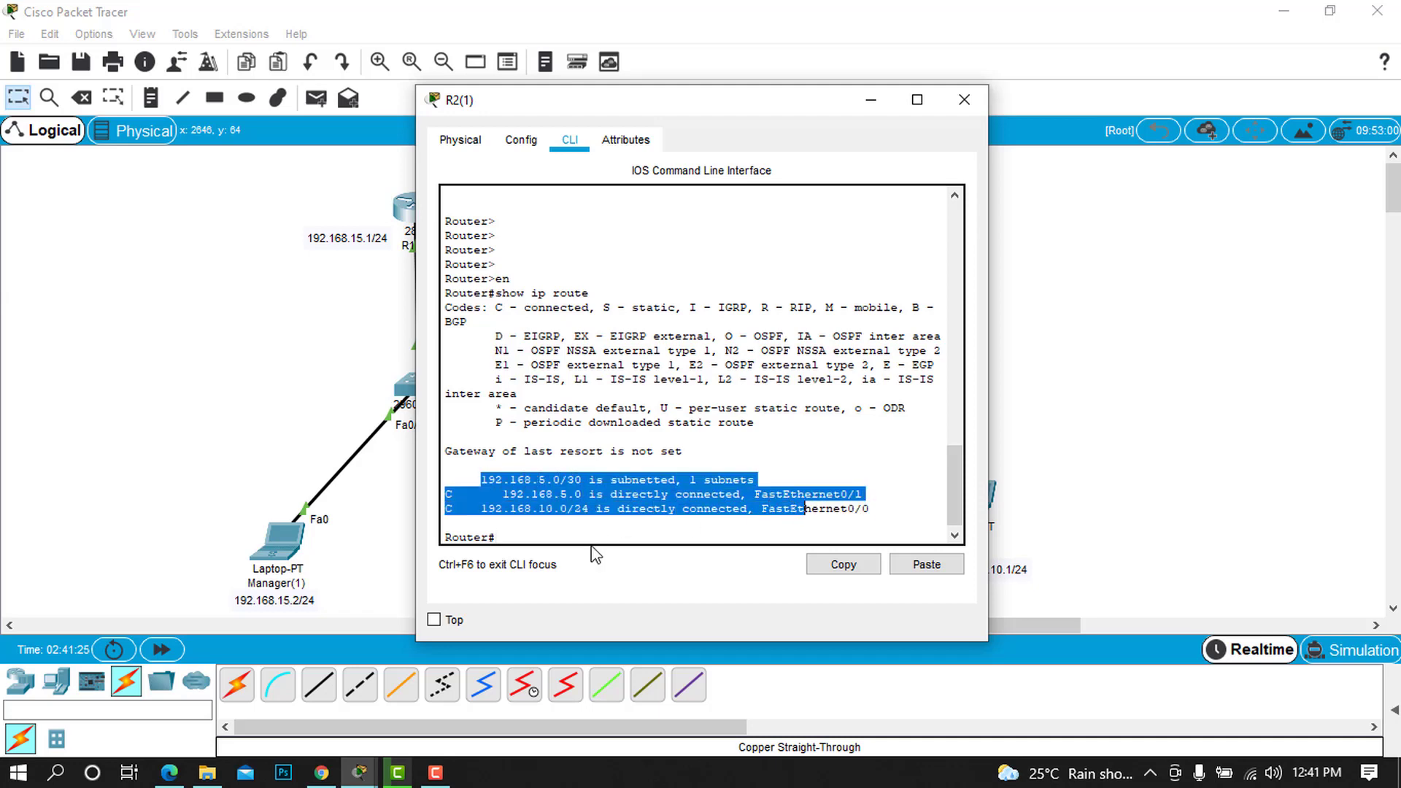
{"action": "left_click", "coordinate": [602, 537]}
- Run 'show ip protocols' on R2, which shows no routing protocol
{"action": "type", "text": "show ip pro"}
{"action": "key", "text": "Tab"}
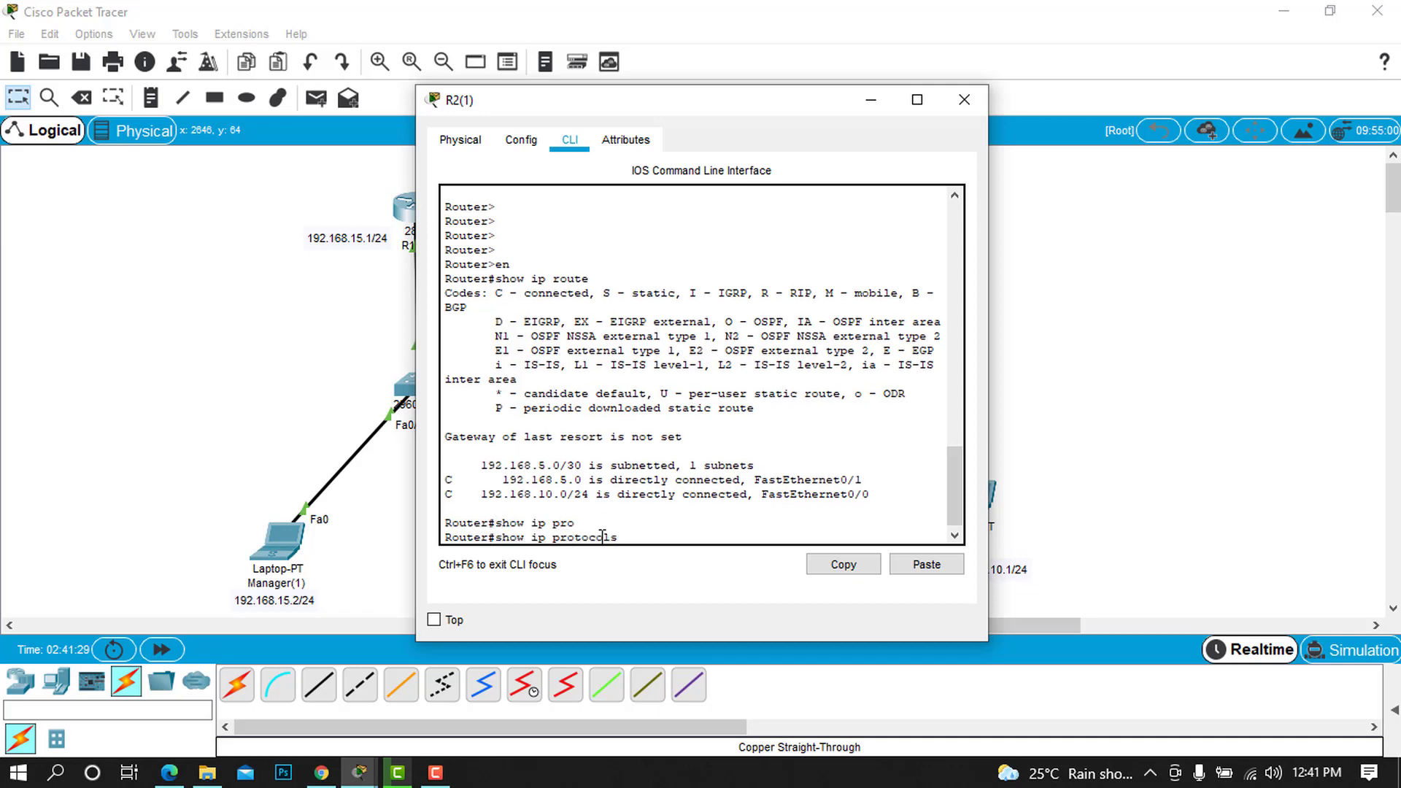
{"action": "key", "text": "Return"}
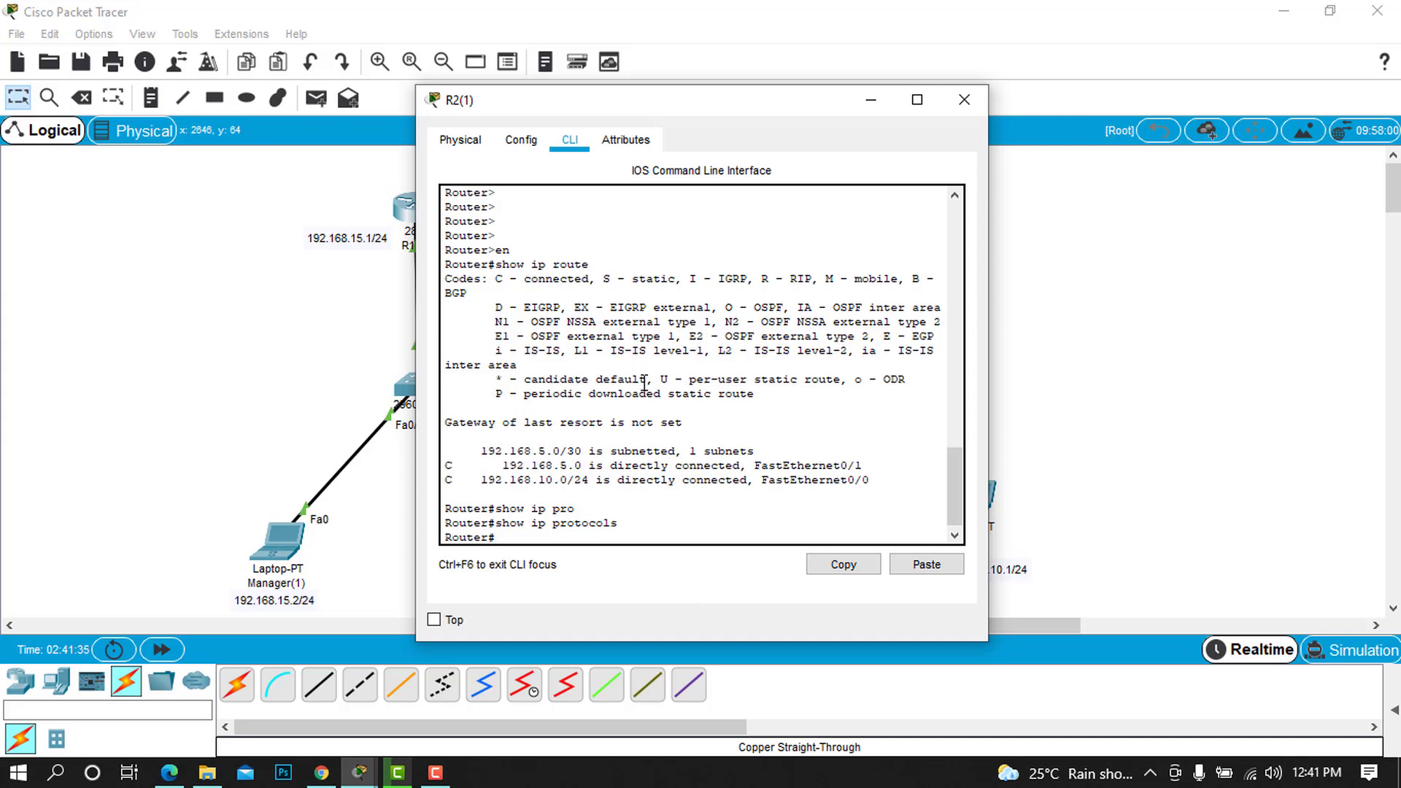
- On R2, start RIP and add networks 192.168.10.0 and 192.168.5.0
{"action": "type", "text": "conf"}
{"action": "type", "text": " t"}
{"action": "key", "text": "Return"}
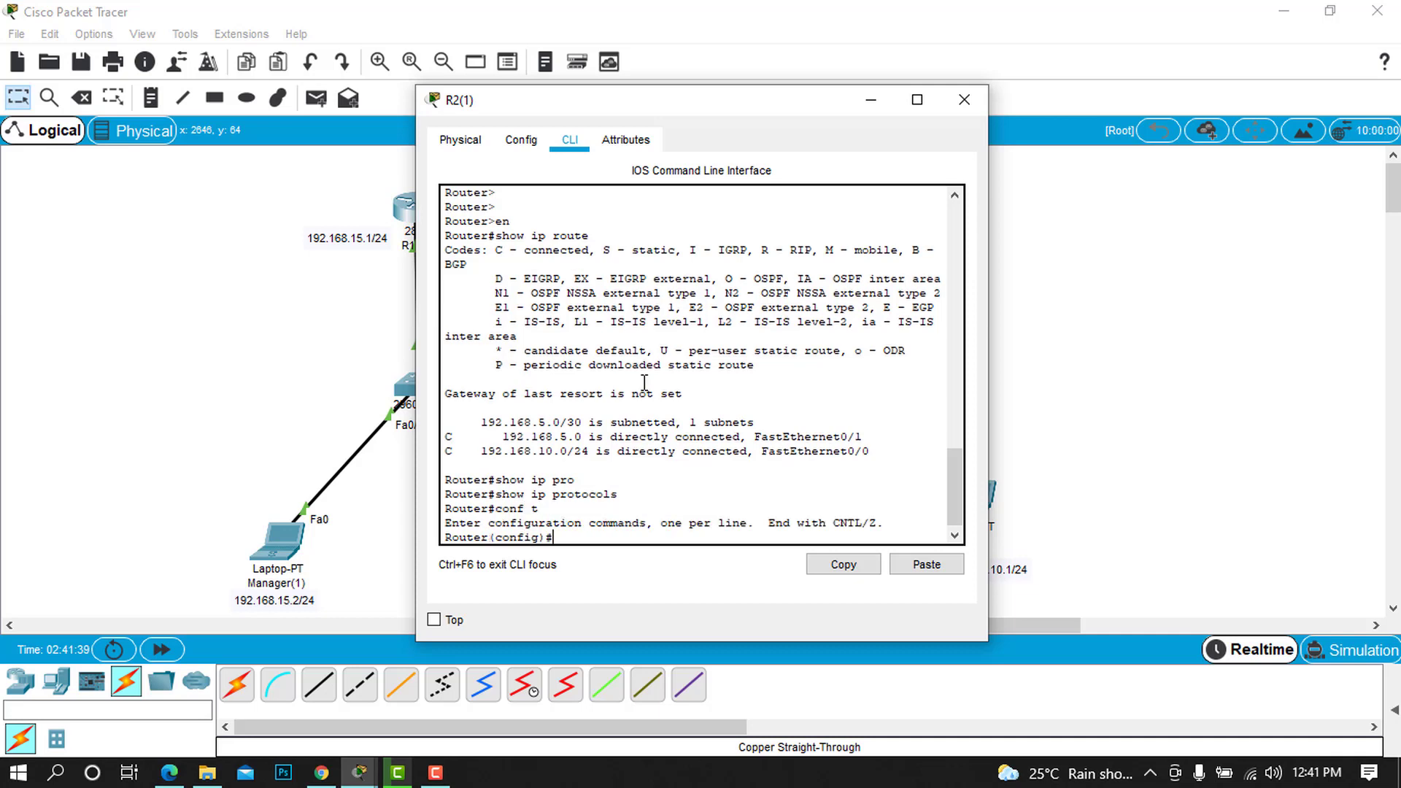
{"action": "type", "text": "router rip"}
{"action": "key", "text": "Return"}
{"action": "type", "text": "network"}
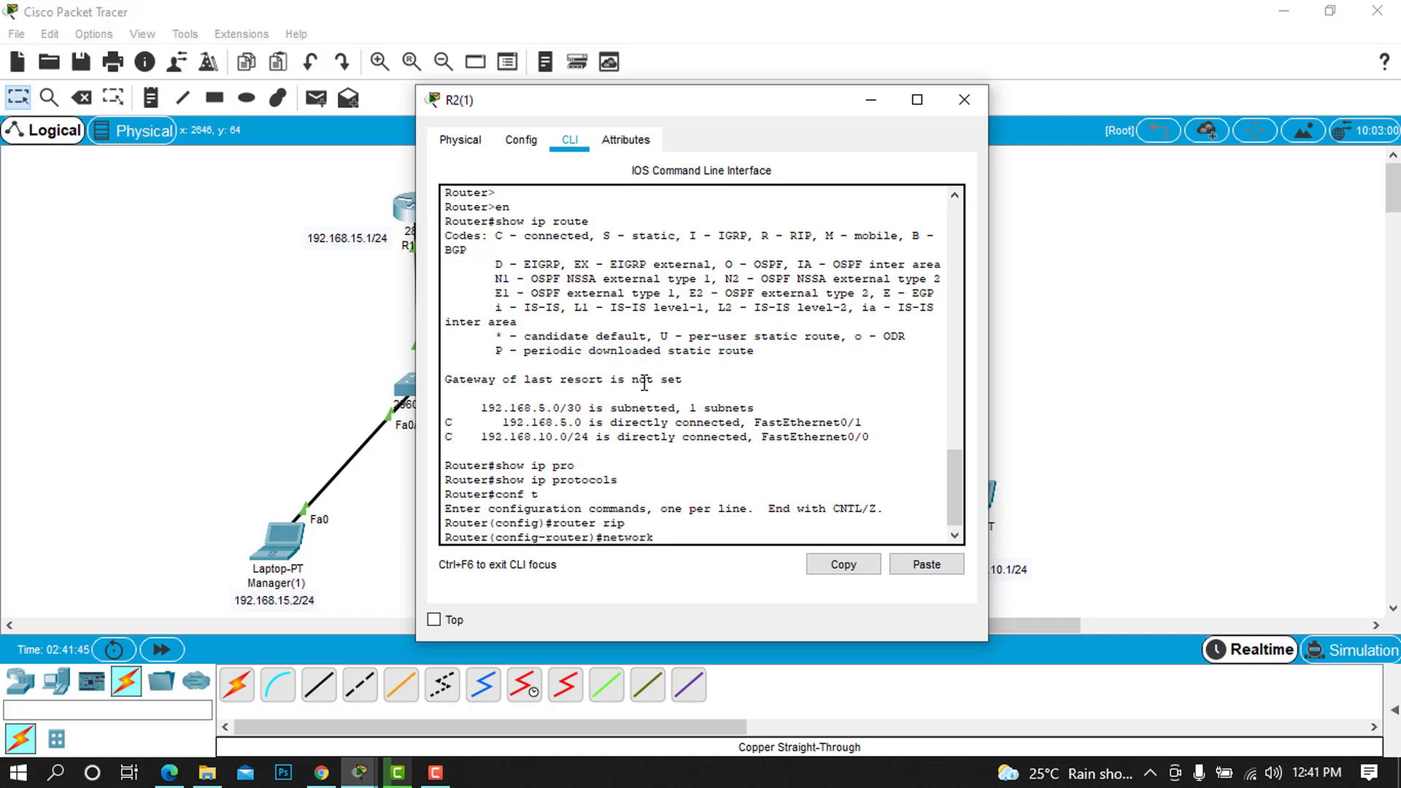
{"action": "type", "text": " 192.168.10.0"}
{"action": "key", "text": "Return"}
{"action": "key", "text": "Up"}
{"action": "key", "text": "BackSpace"}
{"action": "key", "text": "BackSpace"}
{"action": "key", "text": "BackSpace"}
{"action": "key", "text": "BackSpace"}
{"action": "type", "text": "5.0"}
{"action": "key", "text": "Return"}
{"action": "key", "text": "Return"}
{"action": "key", "text": "Return"}
- Save R2's configuration with 'do wr' and exit configuration mode
{"action": "type", "text": "do wr"}
{"action": "key", "text": "Return"}
{"action": "key", "text": "Return"}
{"action": "key", "text": "Return"}
{"action": "type", "text": "end"}
{"action": "key", "text": "Return"}
- Run 'show ip route' and 'show ip protocols' on R2, confirming RIP is running
{"action": "type", "text": "show ip["}
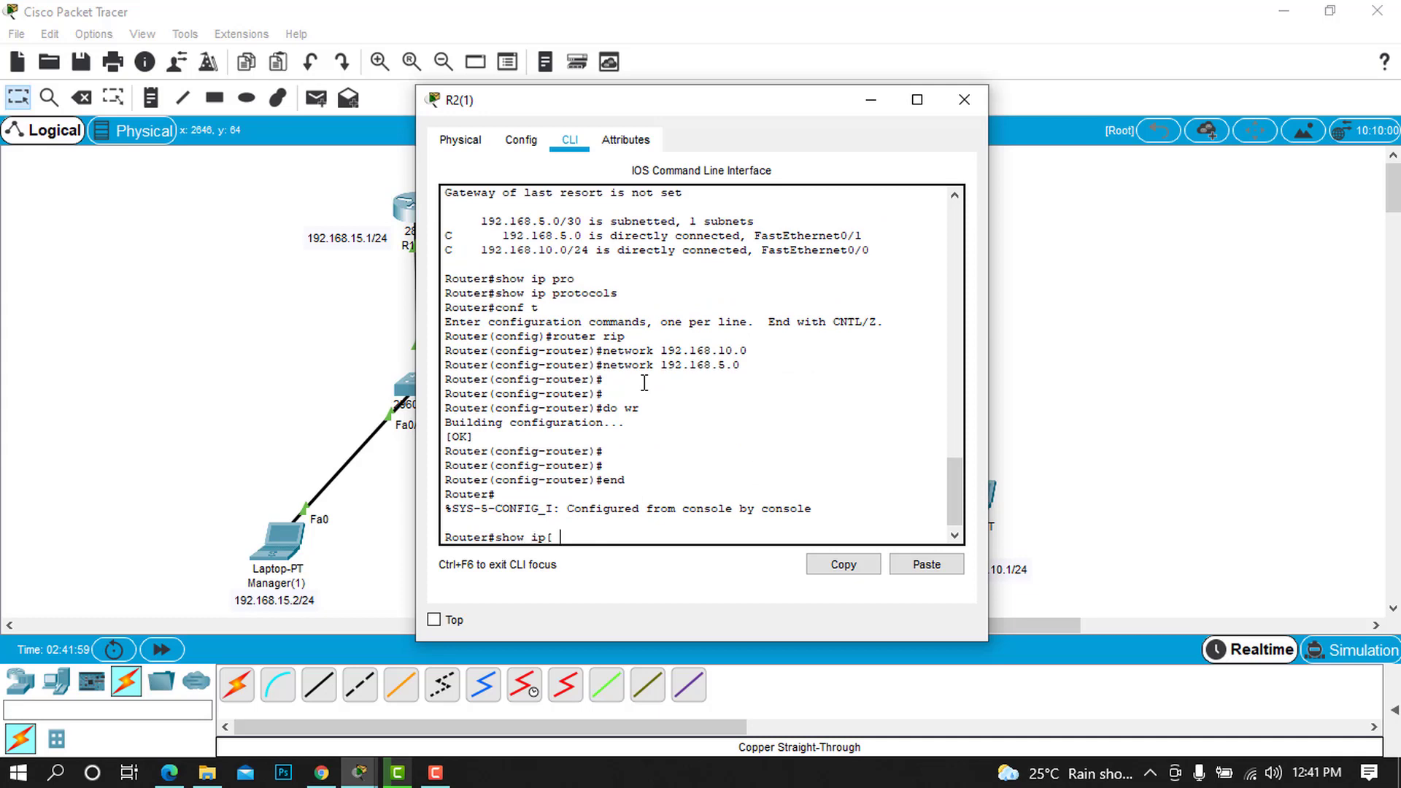
{"action": "key", "text": "BackSpace"}
{"action": "type", "text": "route"}
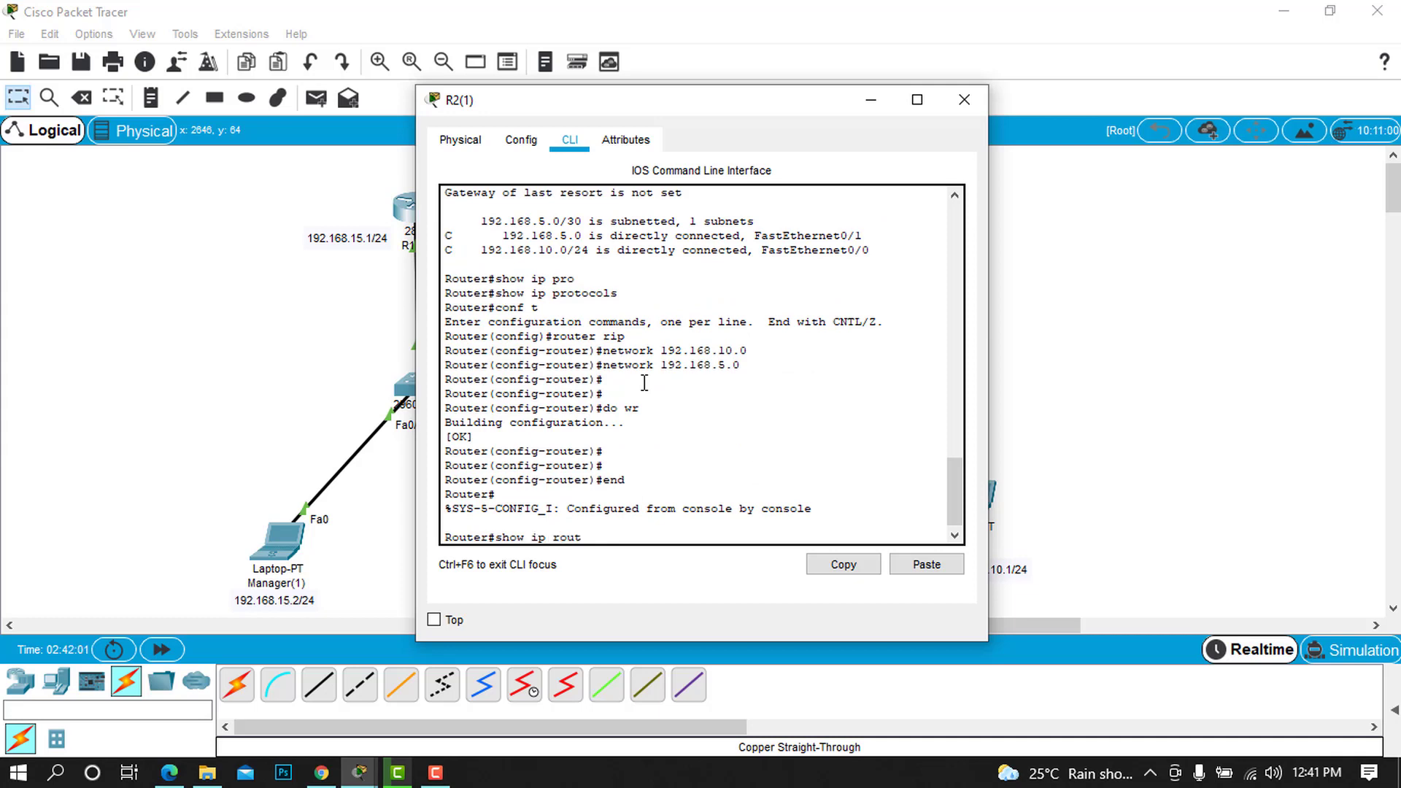
{"action": "key", "text": "Return"}
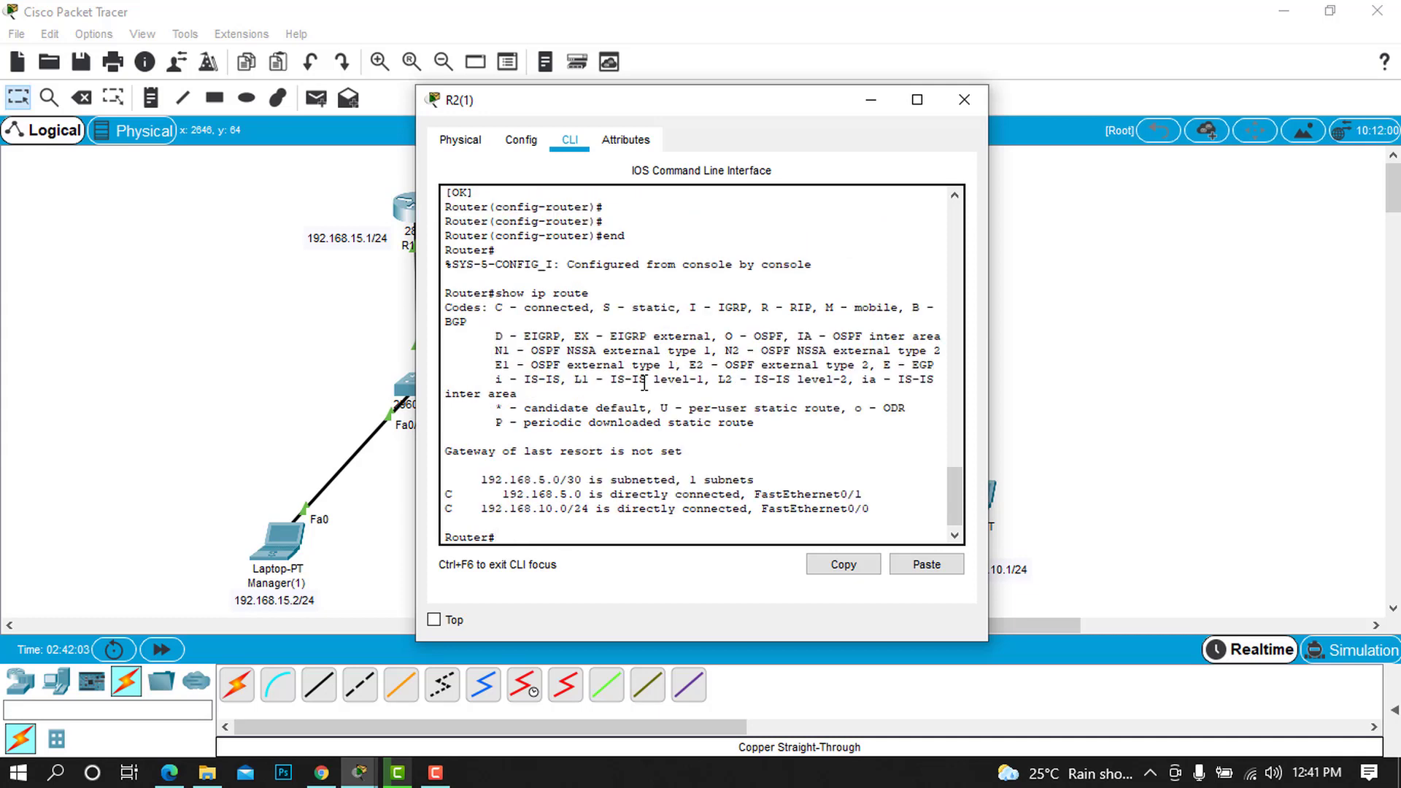
{"action": "type", "text": "show ip pr"}
{"action": "key", "text": "Tab"}
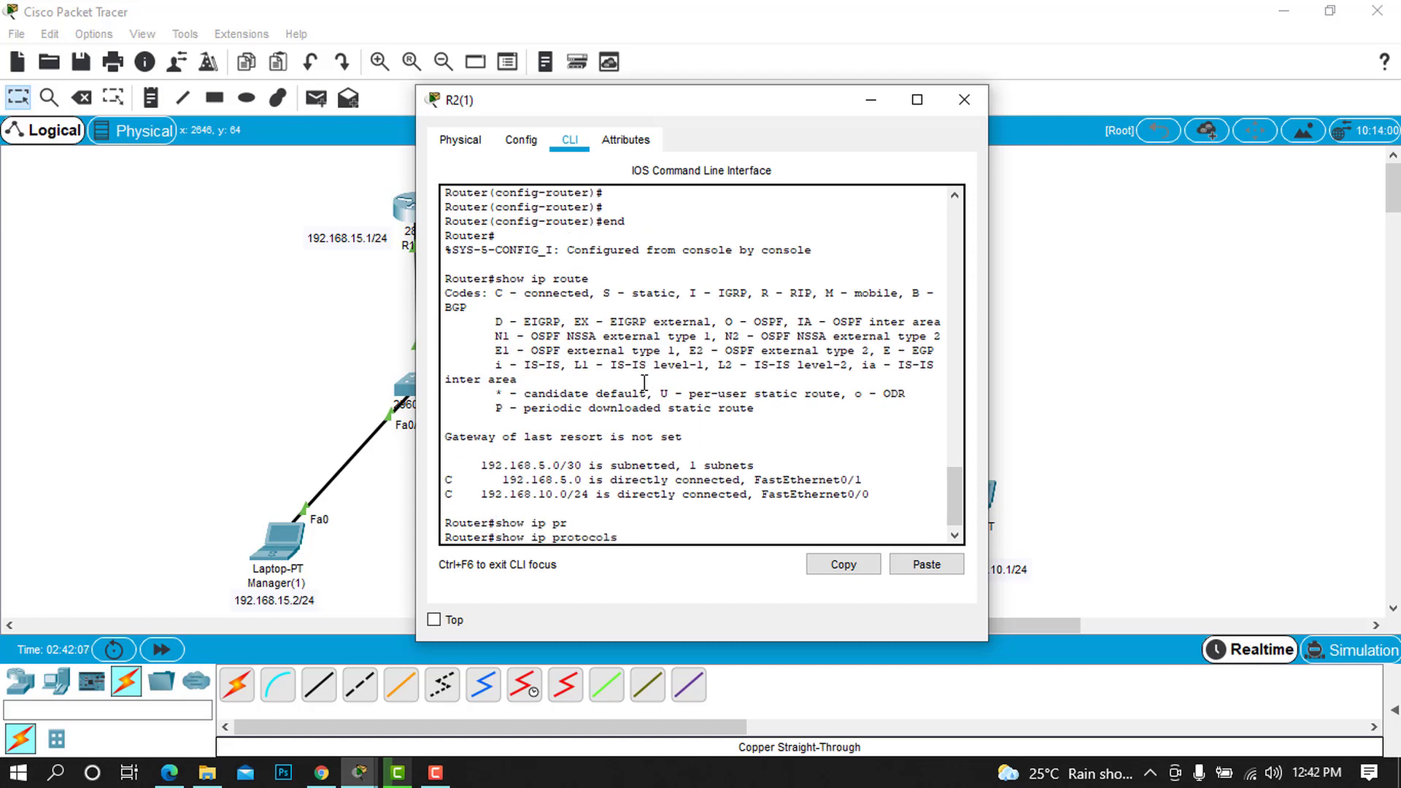
{"action": "key", "text": "Return"}
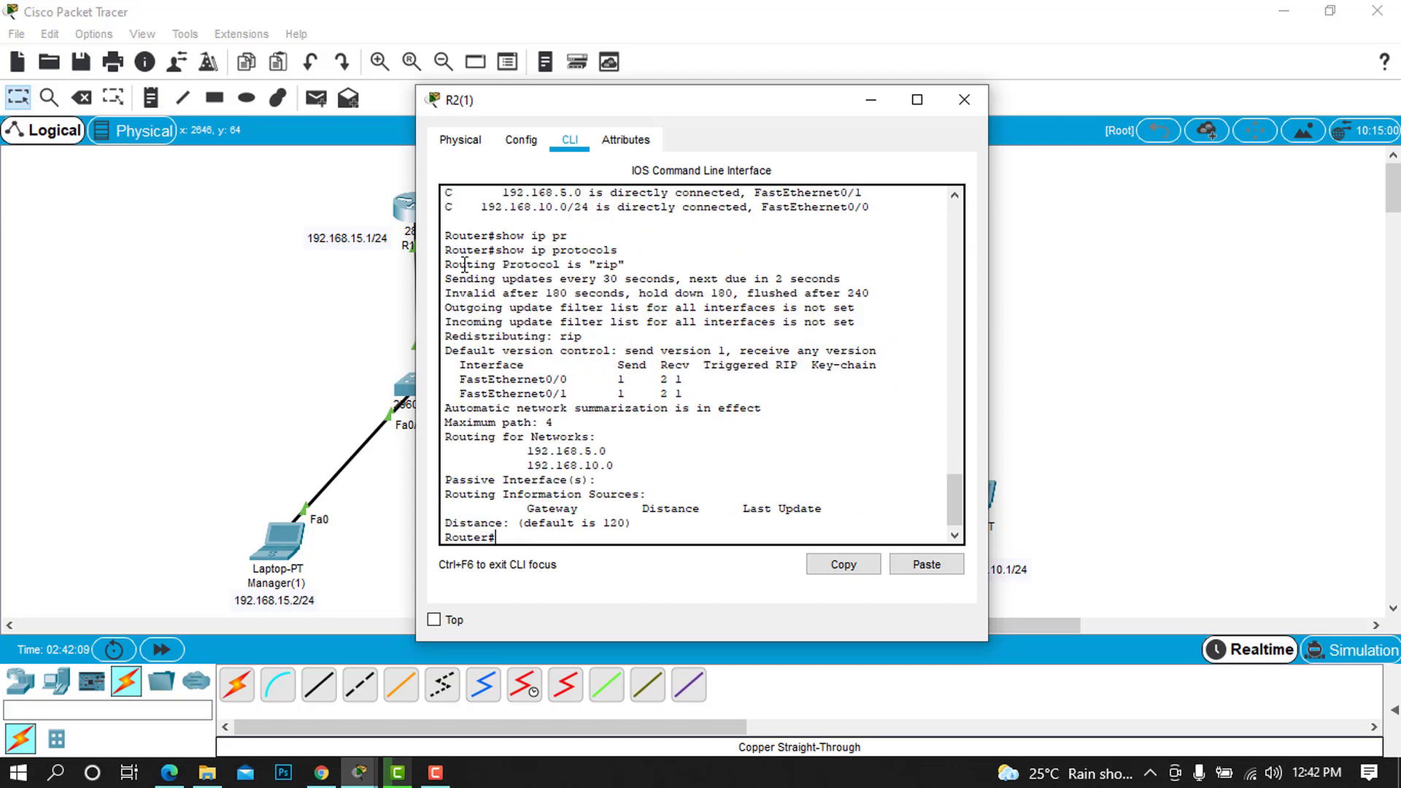
{"action": "left_click_drag", "start_coordinate": [445, 266], "coordinate": [627, 267]}
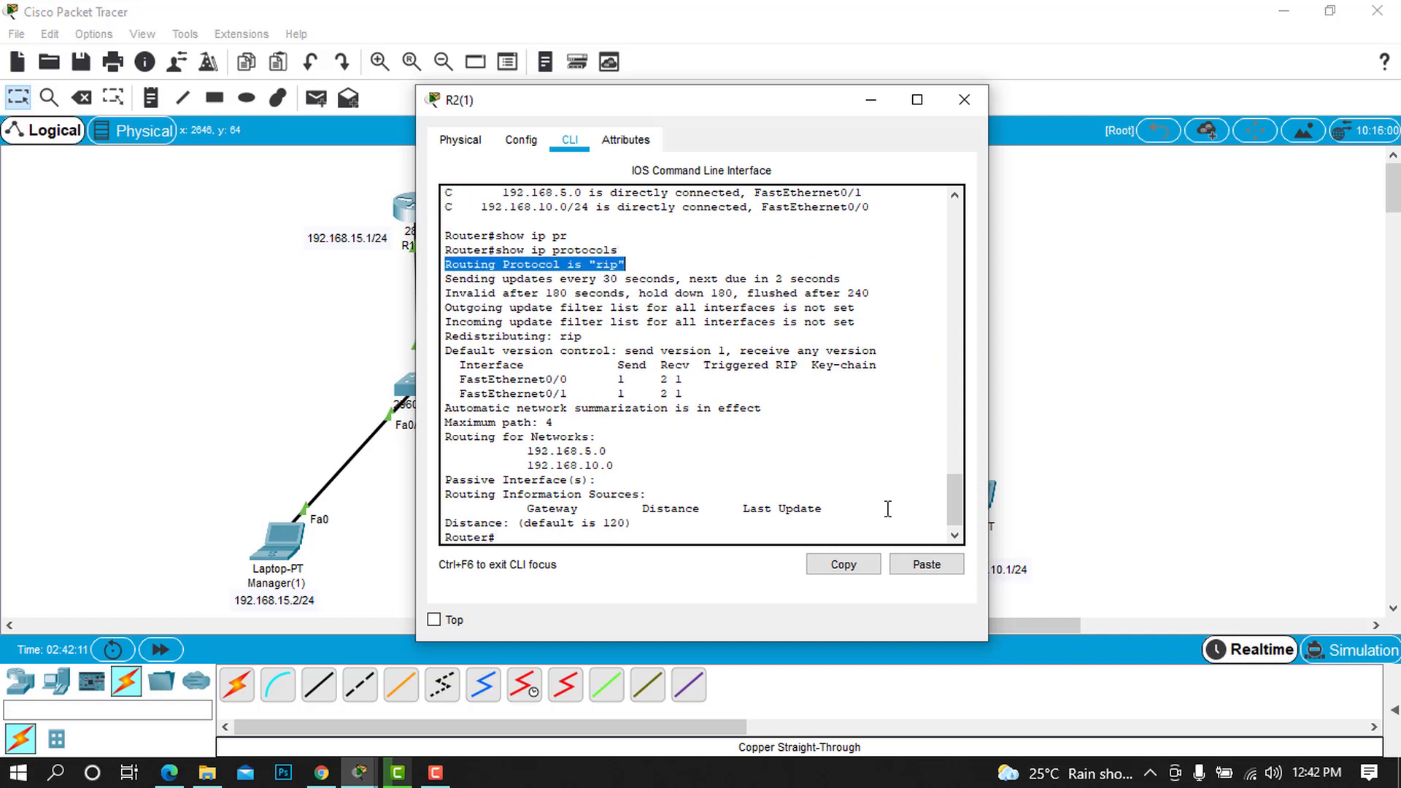
{"action": "left_click", "coordinate": [648, 539]}
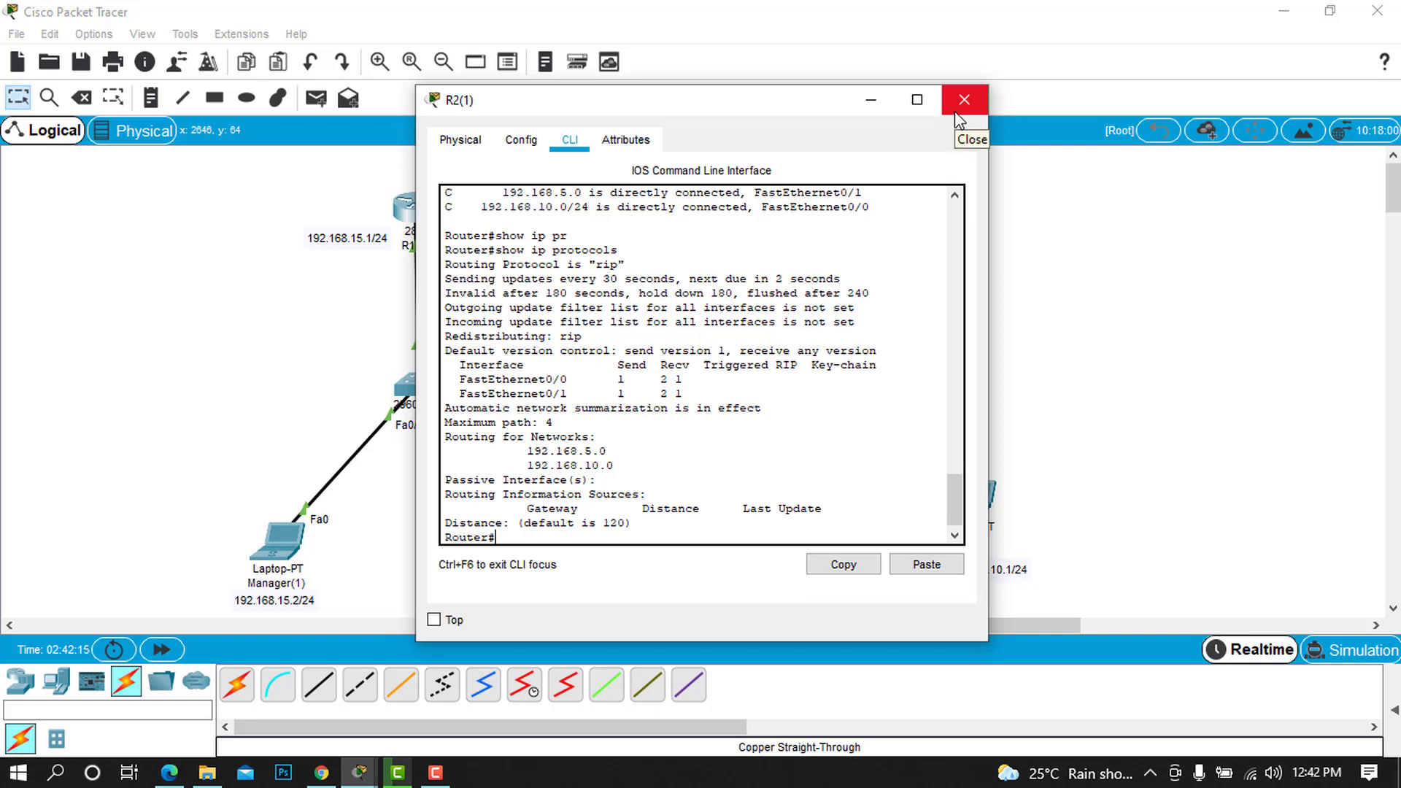
- Close R2's window and open the Manager(1) laptop's Command Prompt
{"action": "left_click", "coordinate": [956, 109]}
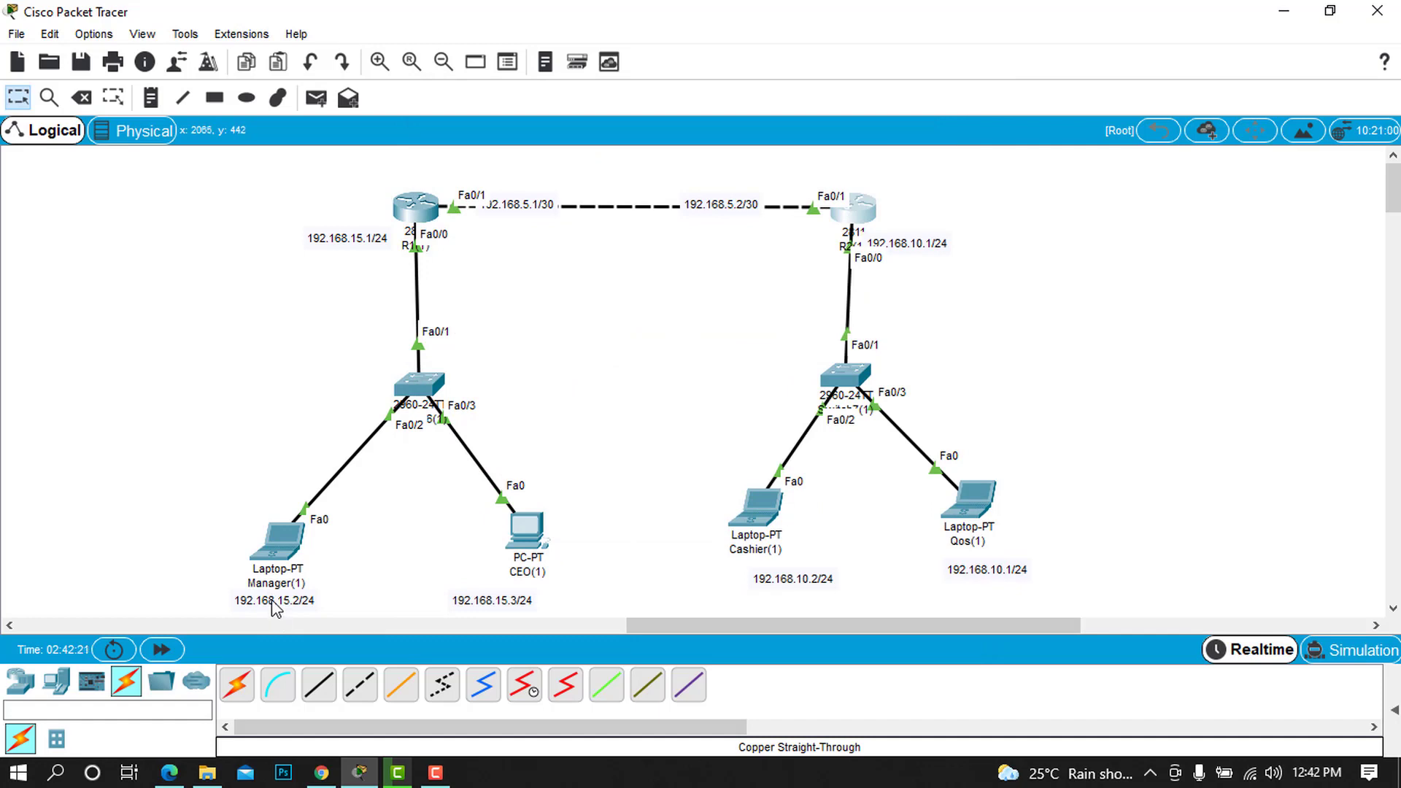
{"action": "mouse_move", "coordinate": [769, 553]}
{"action": "left_click", "coordinate": [281, 554]}
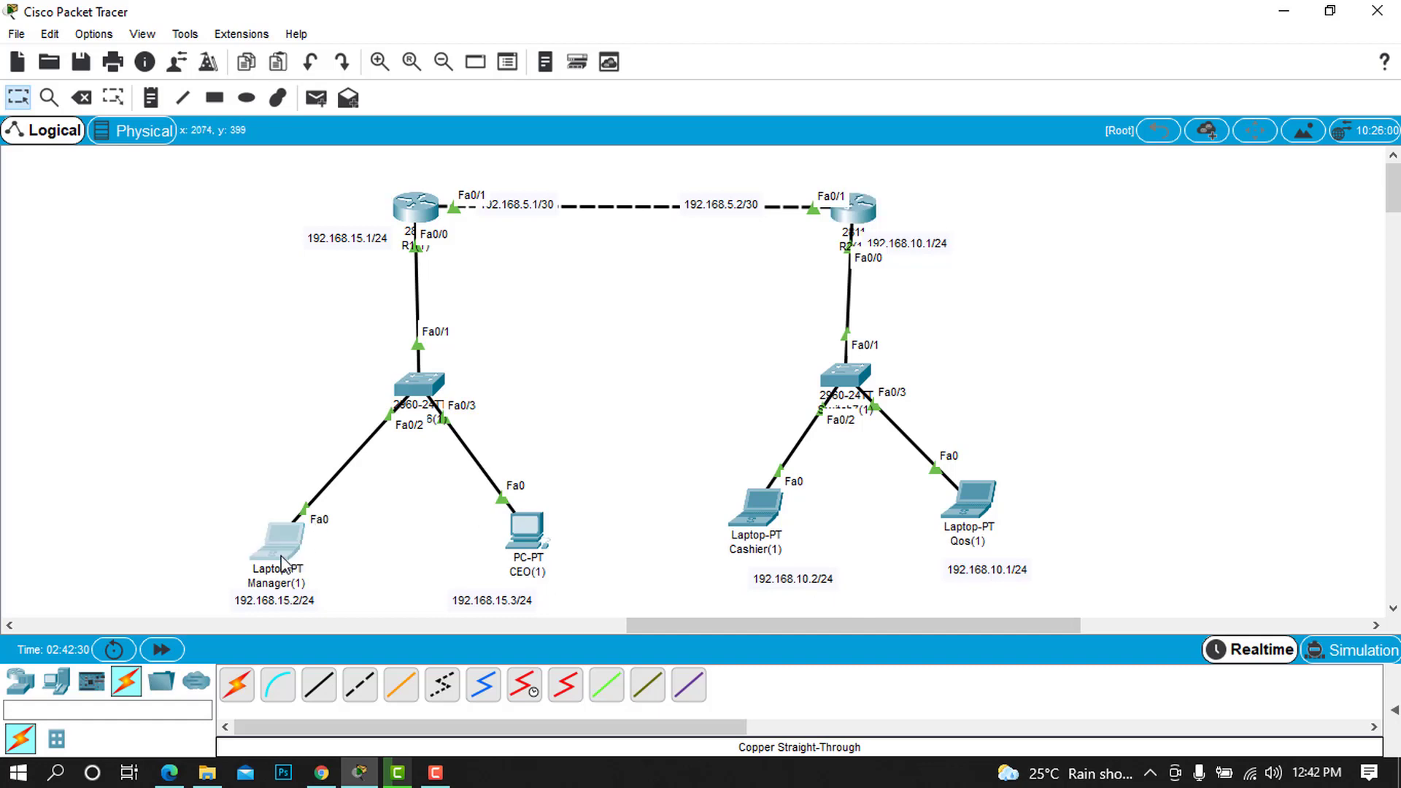
{"action": "left_click", "coordinate": [597, 146]}
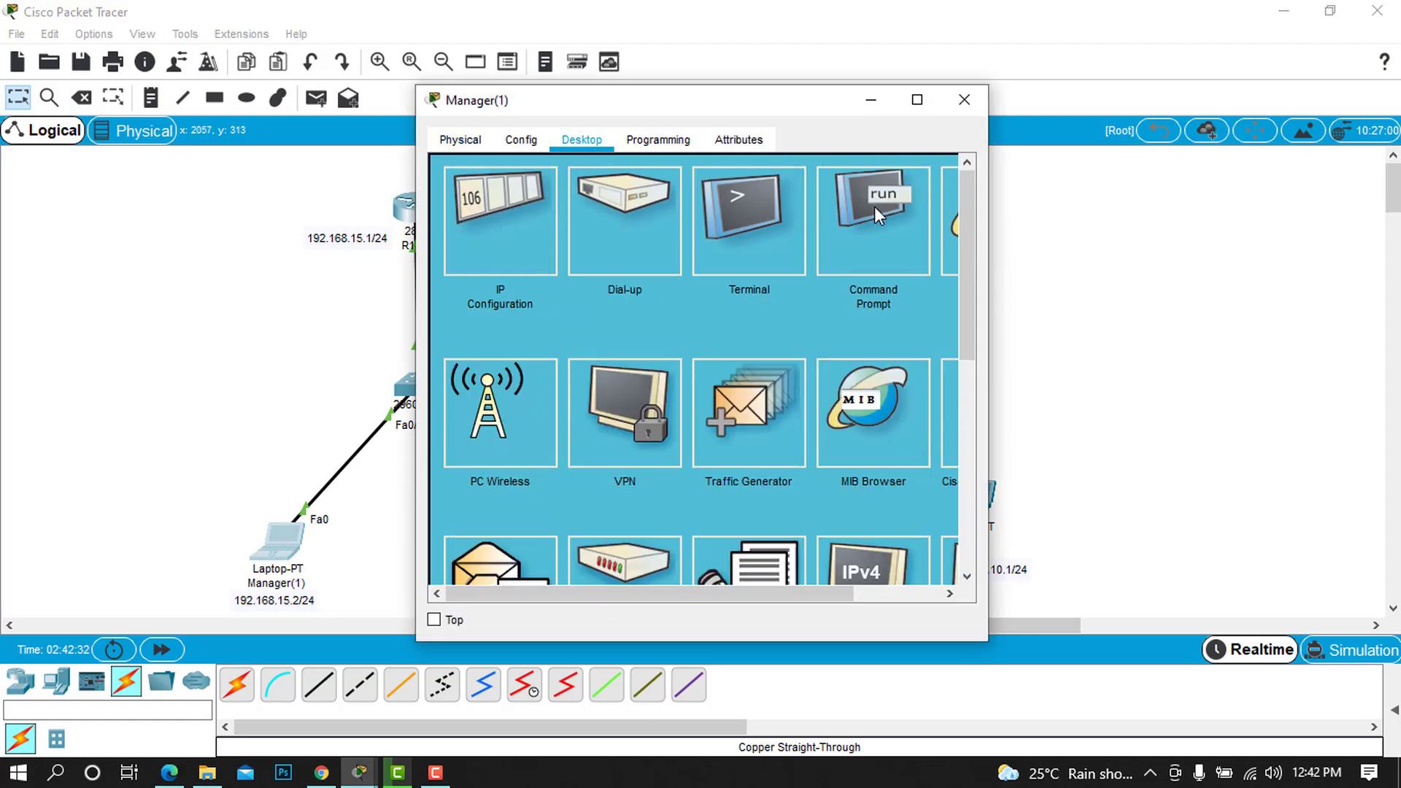
{"action": "left_click", "coordinate": [874, 205]}
- Ping 192.168.10.2 twice from the Manager laptop
{"action": "type", "text": "ping 192.1"}
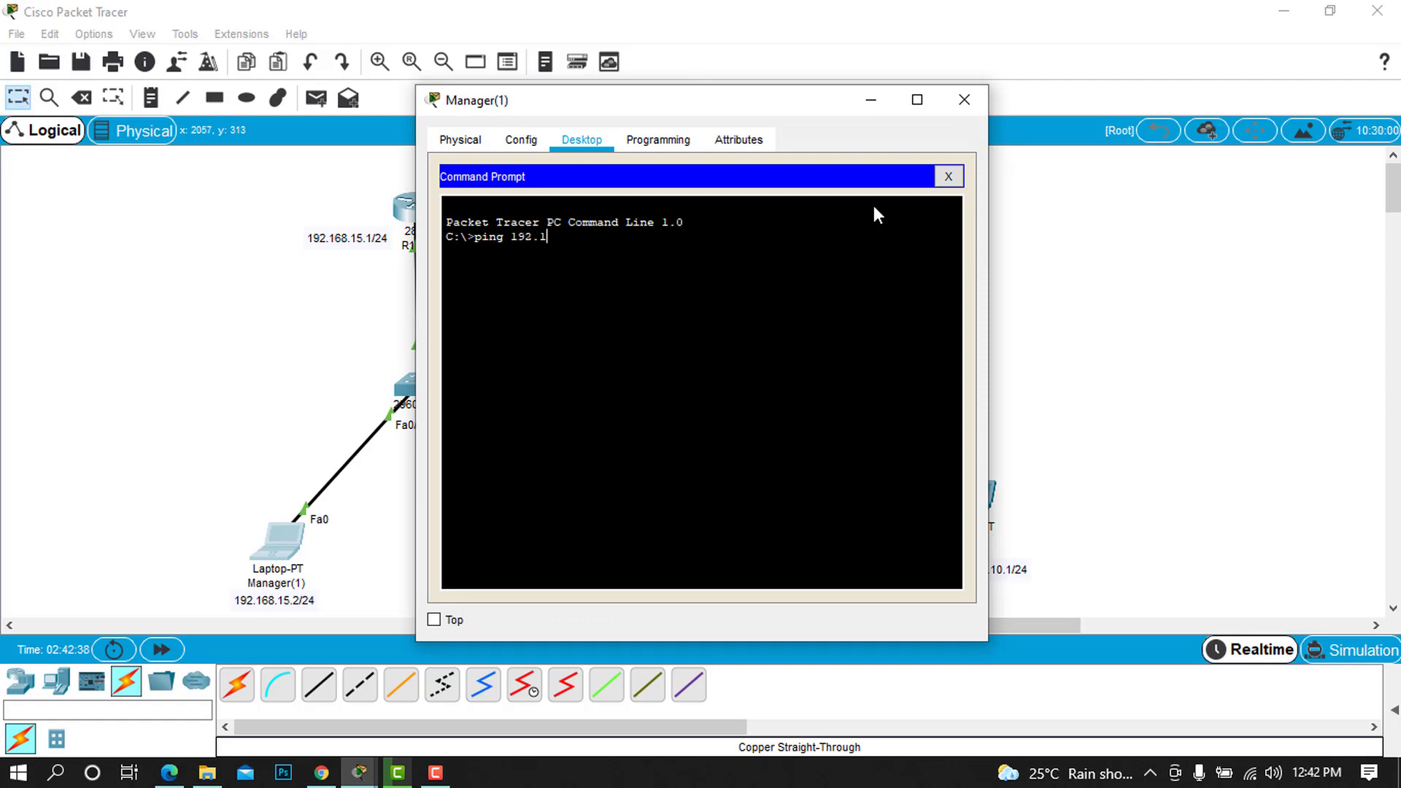
{"action": "type", "text": "68.10.2"}
{"action": "left_click_drag", "start_coordinate": [803, 106], "coordinate": [440, 118]}
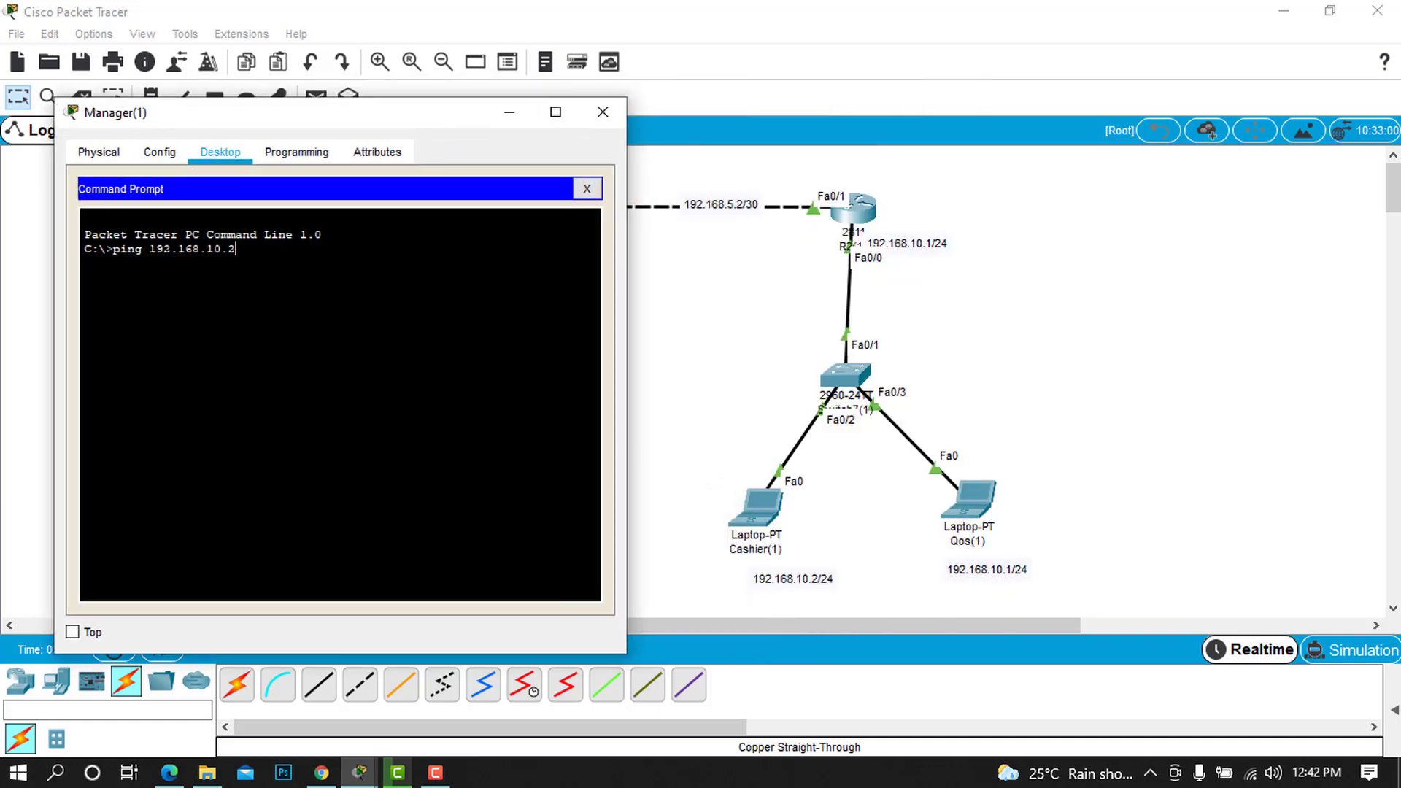
{"action": "key", "text": "Return"}
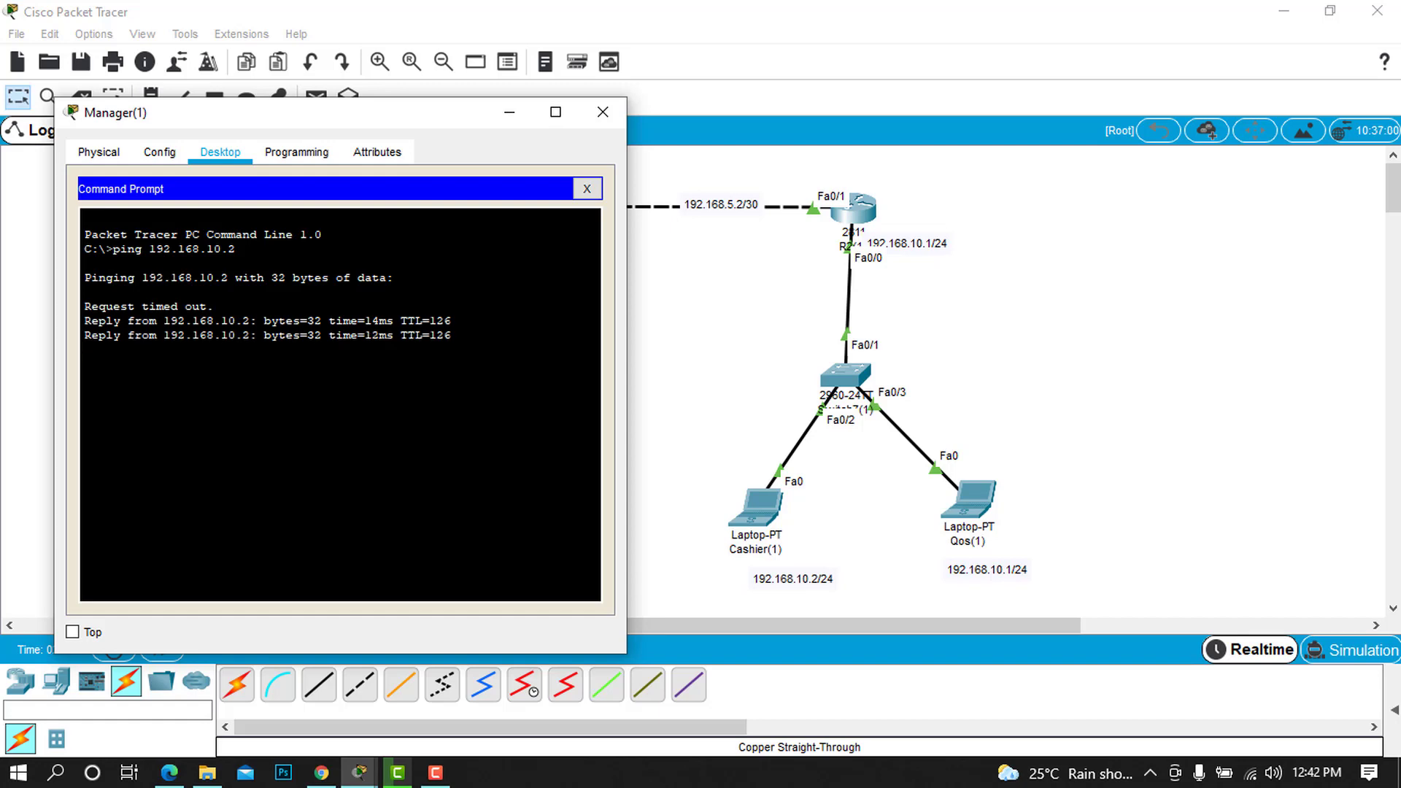
{"action": "key", "text": "Up"}
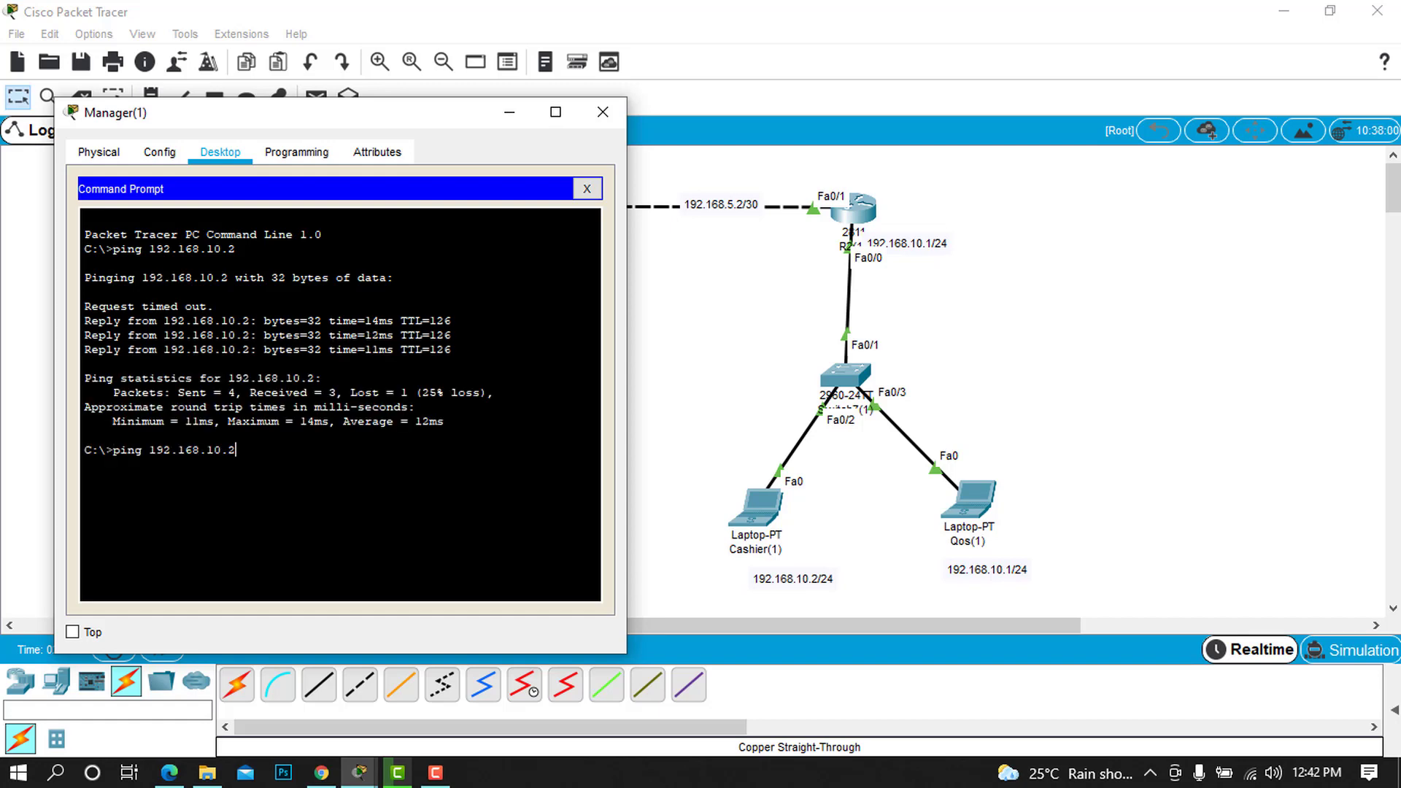
{"action": "key", "text": "Return"}
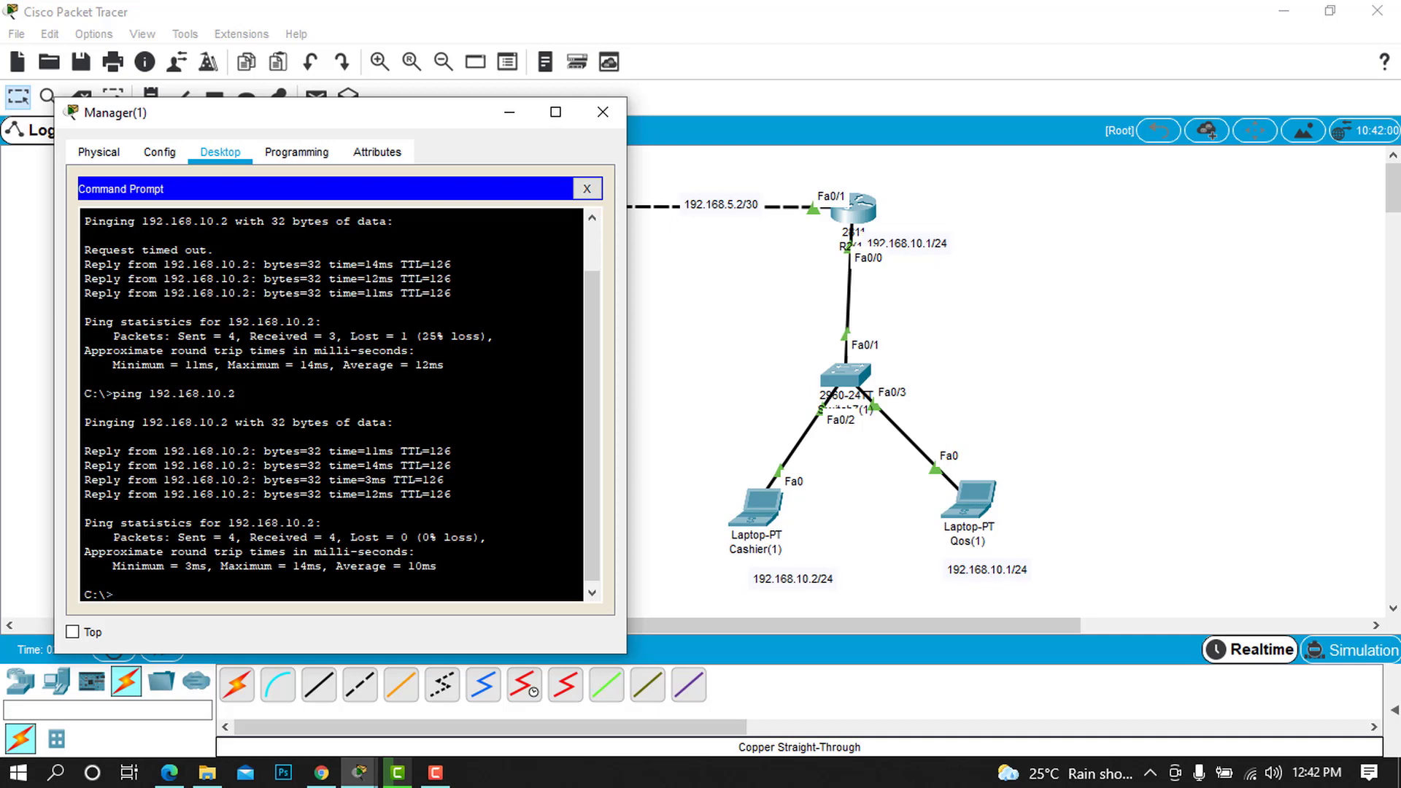
- Ping 192.168.10.3 twice from the Manager laptop
{"action": "key", "text": "Up"}
{"action": "key", "text": "BackSpace"}
{"action": "type", "text": "3"}
{"action": "key", "text": "Return"}
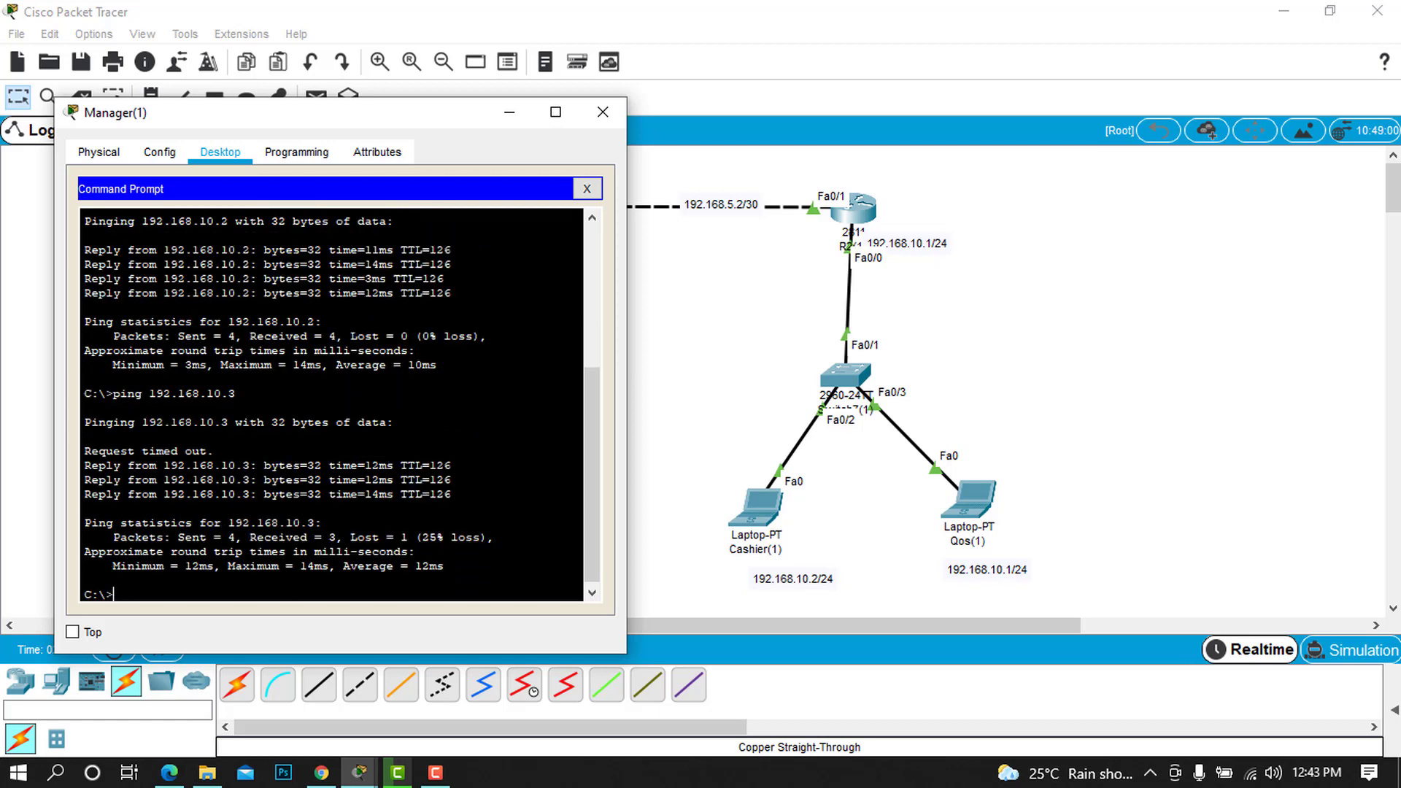
{"action": "key", "text": "Up"}
{"action": "key", "text": "Return"}
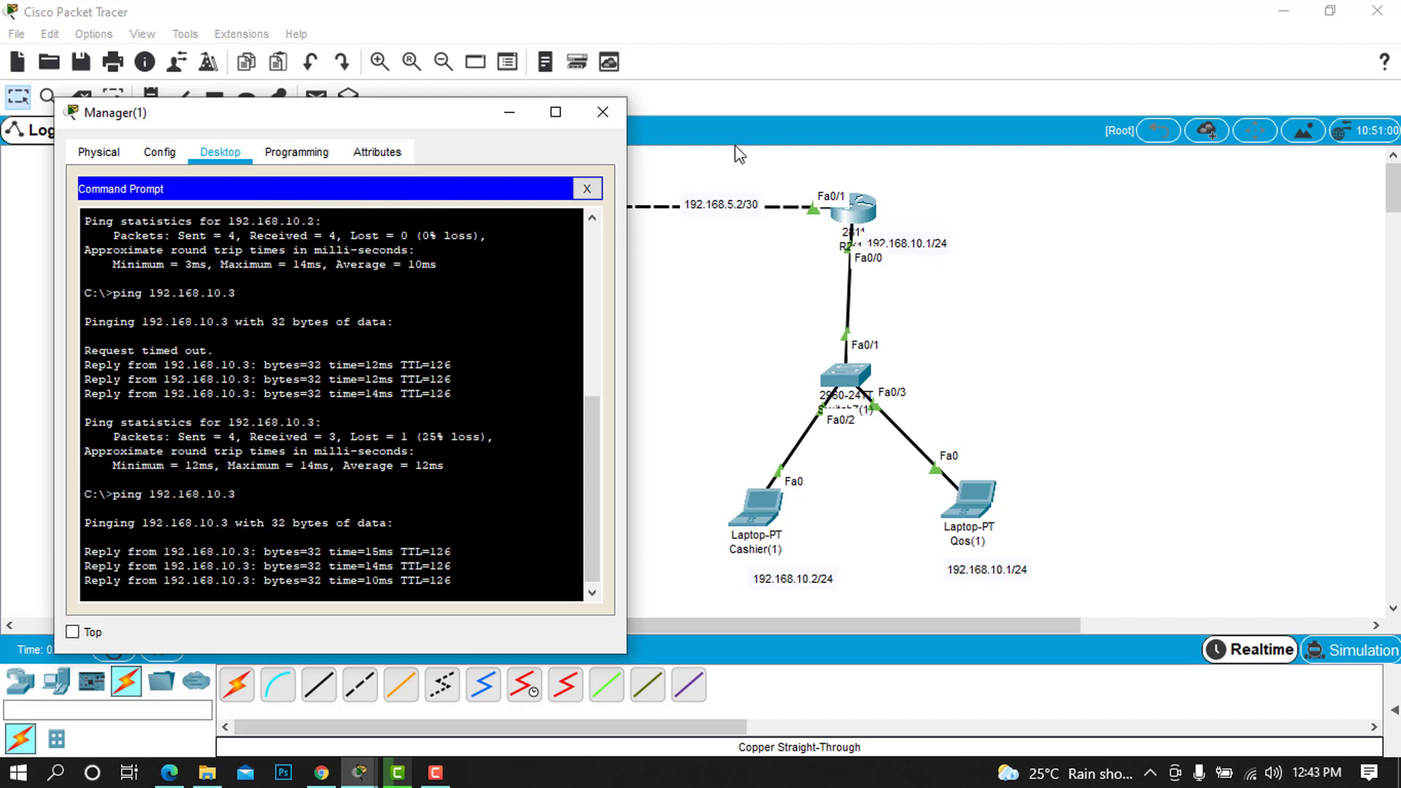
- Close the Manager laptop's window and change the Qos label's last digit to read 192.168.10.3/24
{"action": "left_click", "coordinate": [603, 112]}
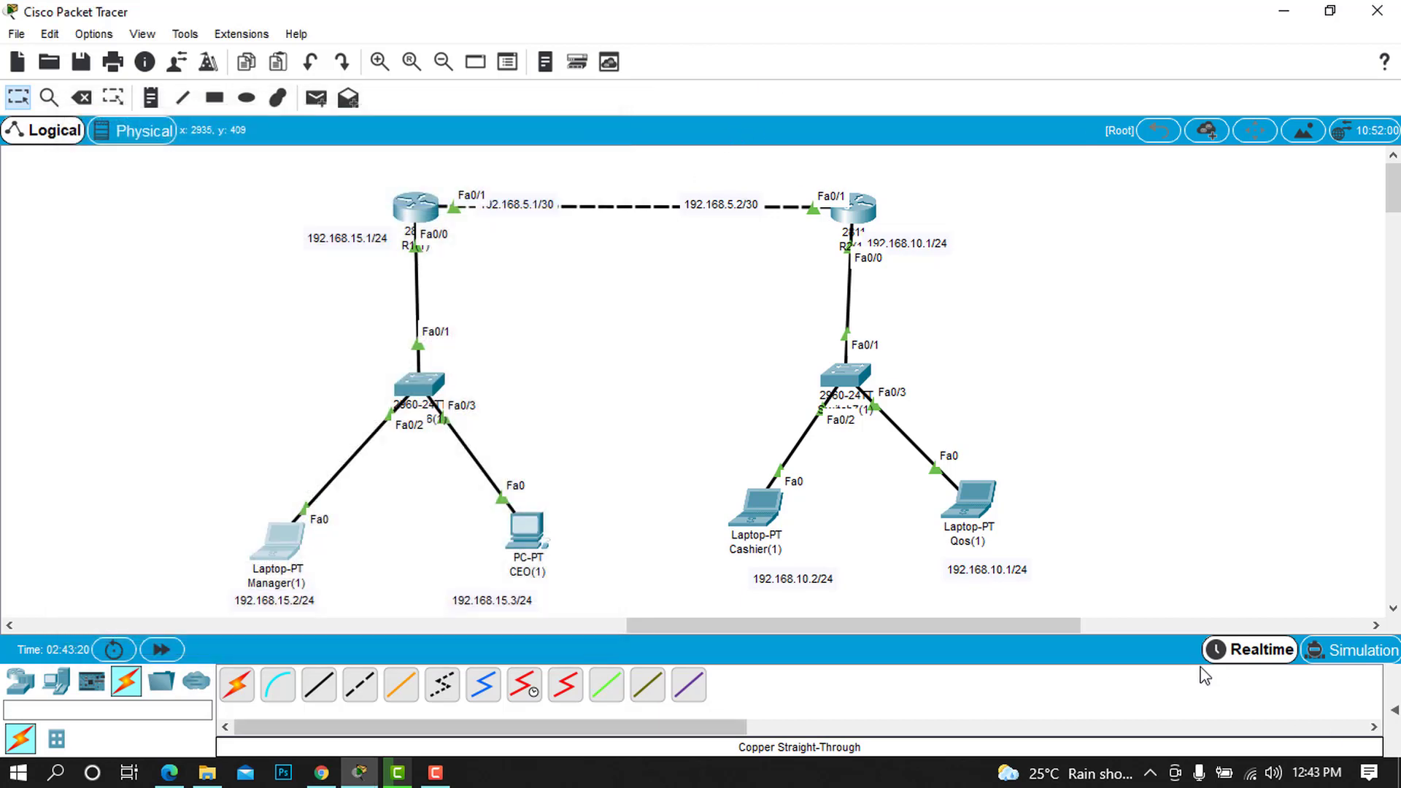
{"action": "left_click", "coordinate": [1008, 574]}
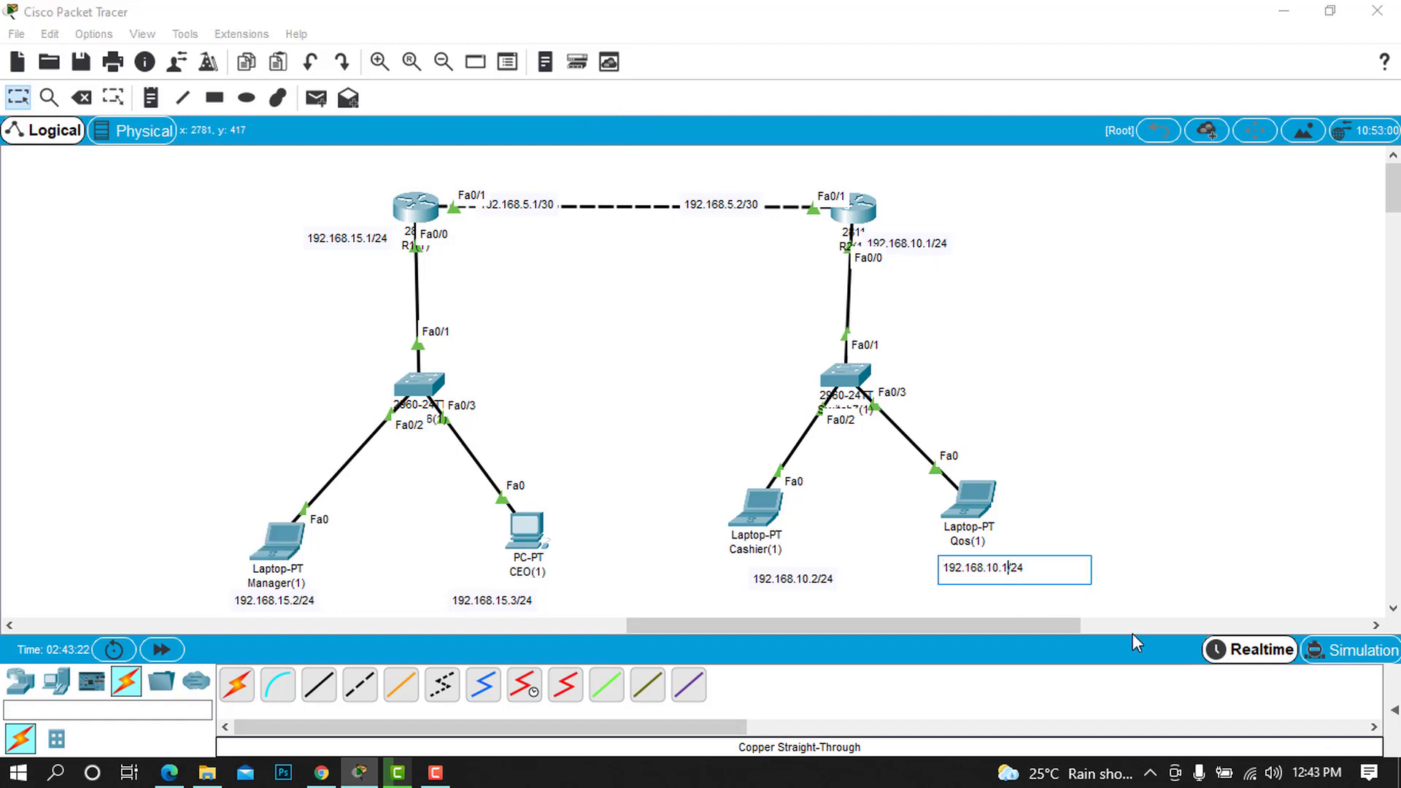
{"action": "key", "text": "BackSpace"}
{"action": "type", "text": "3"}
{"action": "left_click", "coordinate": [1209, 473]}
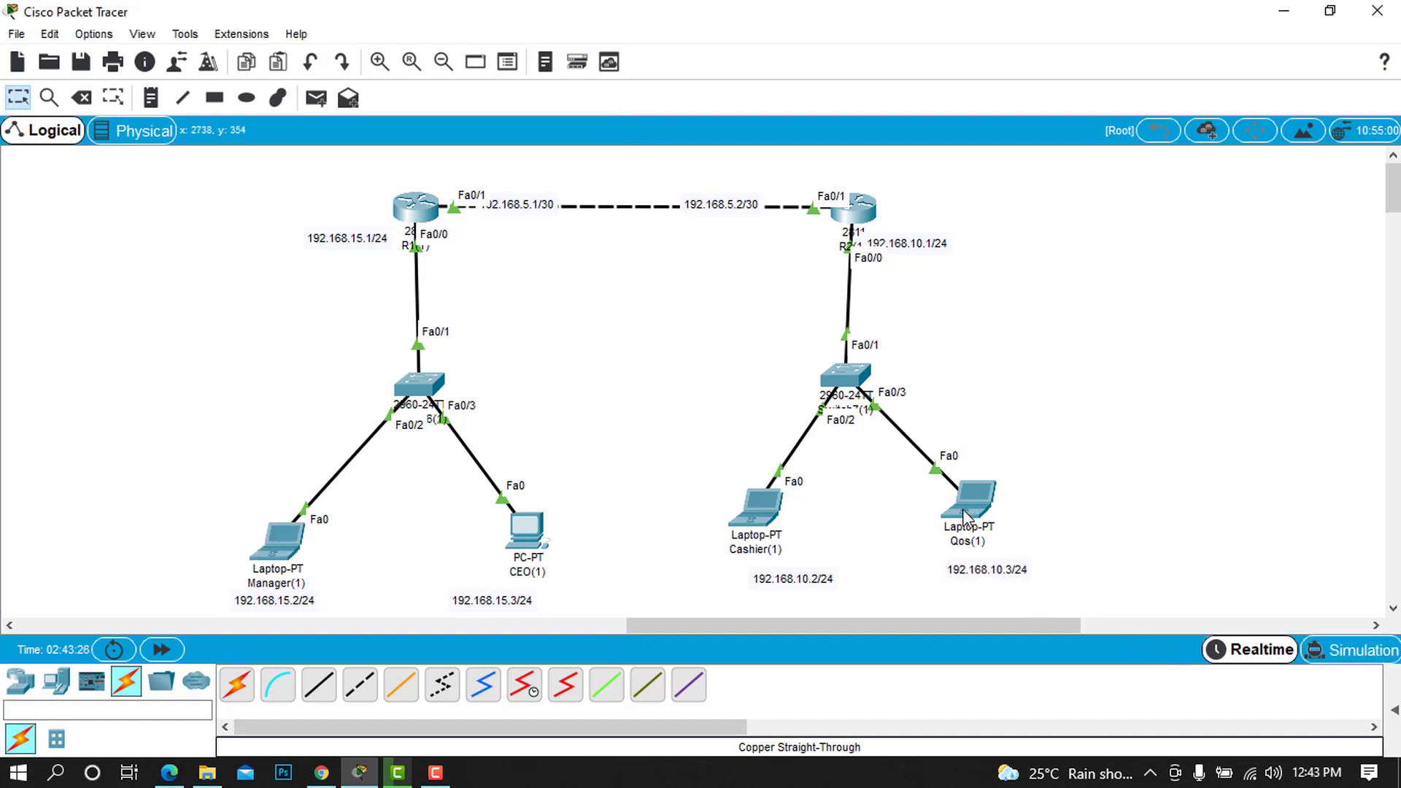
{"action": "mouse_move", "coordinate": [965, 516]}
- Open the Qos(1) laptop's Command Prompt and ping 192.168.15.2
{"action": "left_click", "coordinate": [977, 513]}
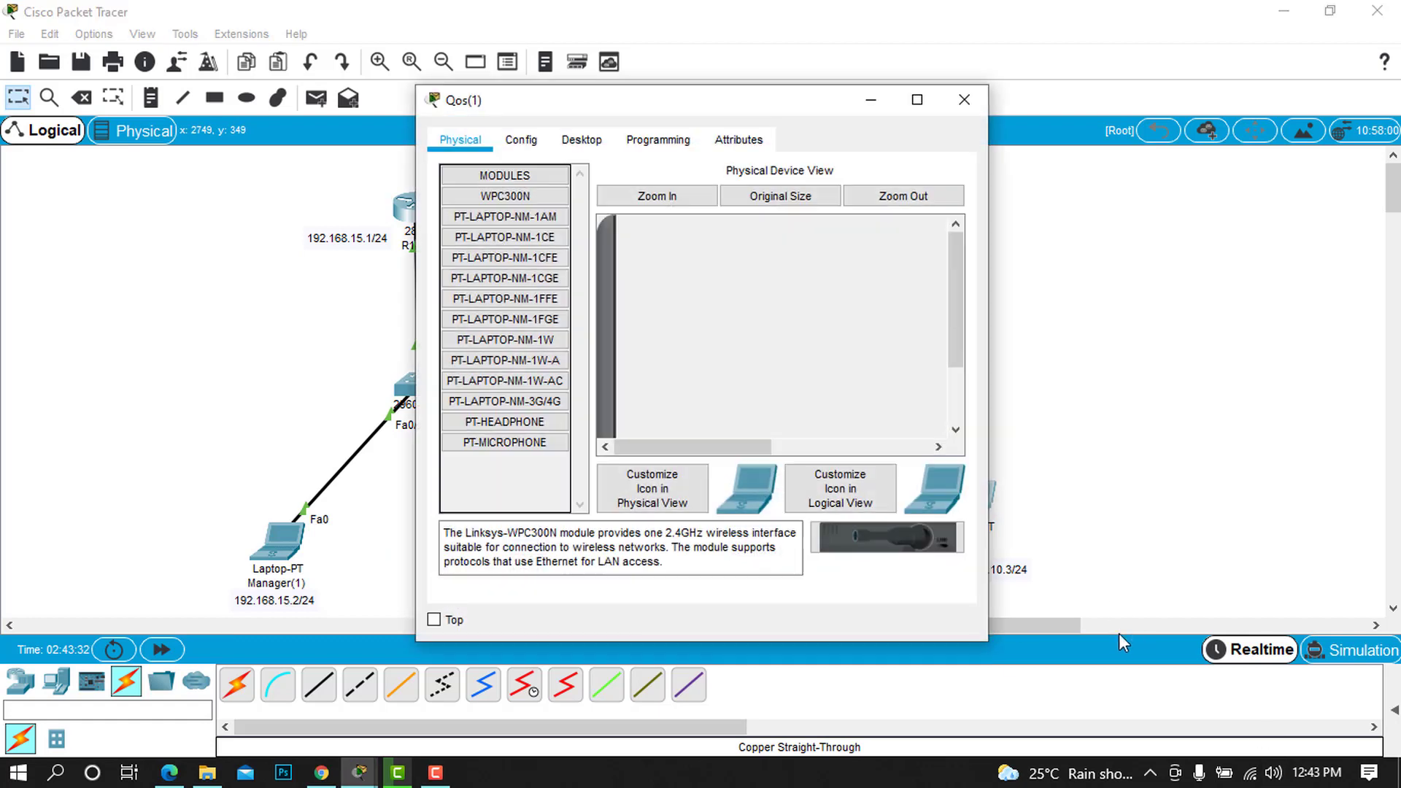
{"action": "left_click", "coordinate": [582, 140]}
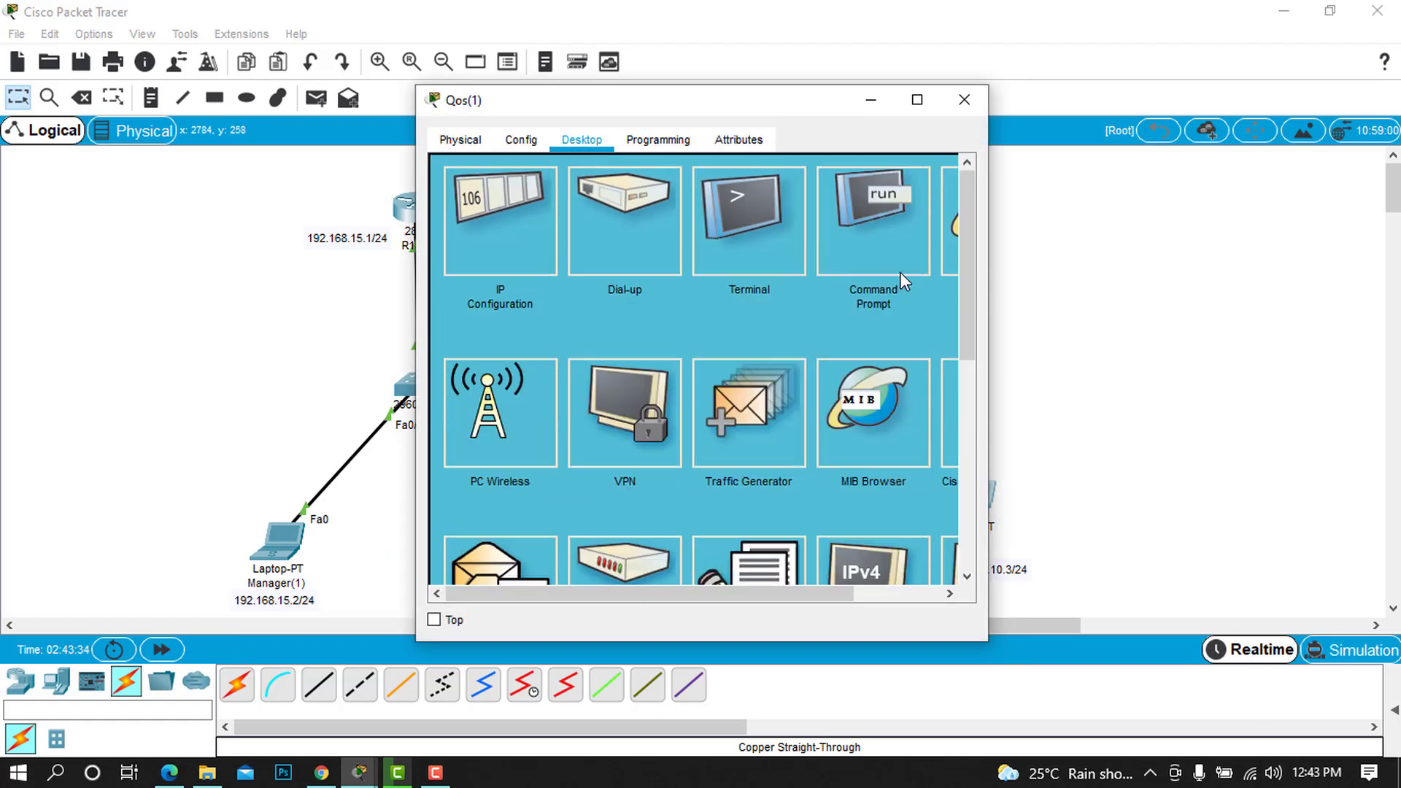
{"action": "left_click", "coordinate": [900, 273]}
{"action": "left_click_drag", "start_coordinate": [623, 97], "coordinate": [812, 143]}
{"action": "type", "text": "ping "}
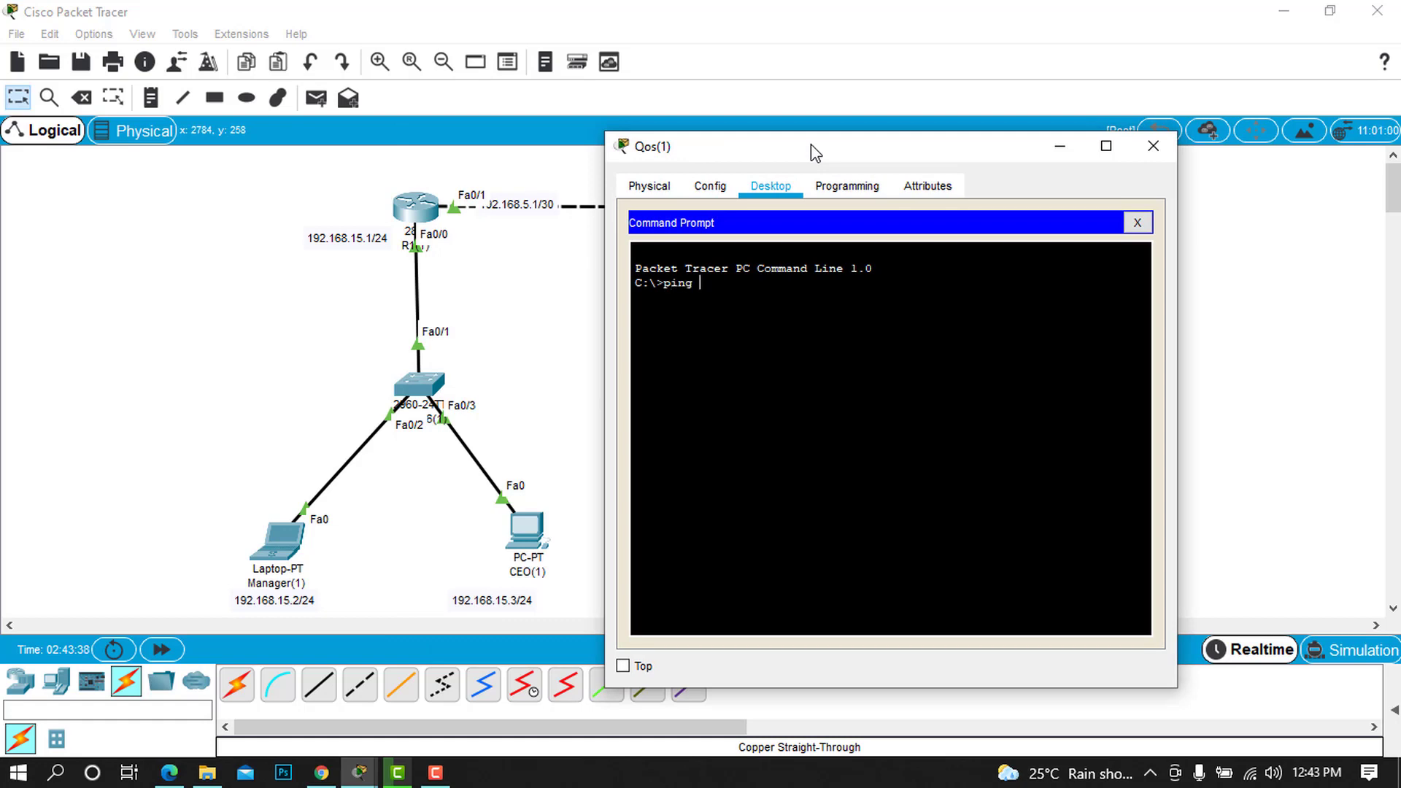
{"action": "type", "text": "192.168.15.2"}
{"action": "key", "text": "Return"}
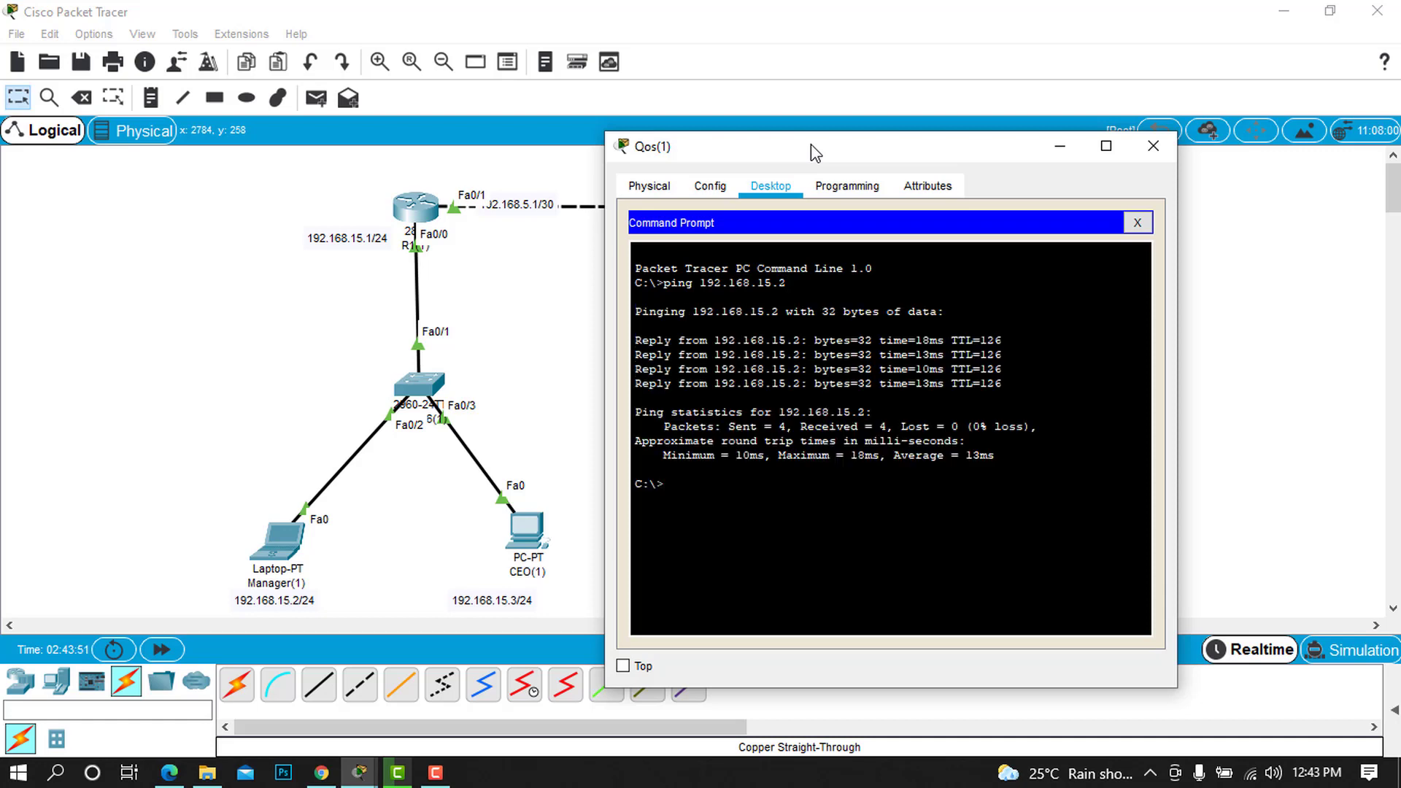
- Ping 192.168.15.3 twice from the Qos laptop
{"action": "key", "text": "Up"}
{"action": "key", "text": "BackSpace"}
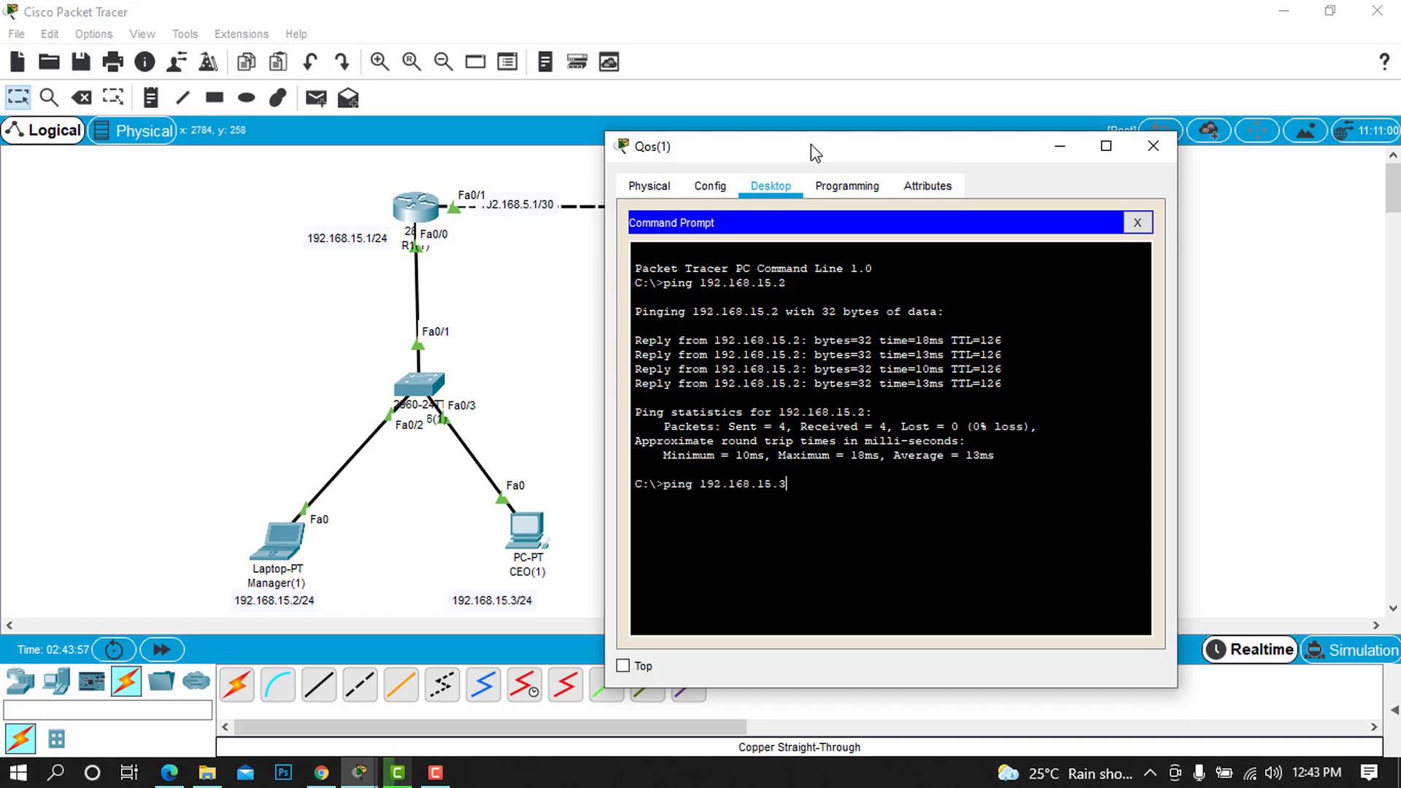
{"action": "key", "text": "Return"}
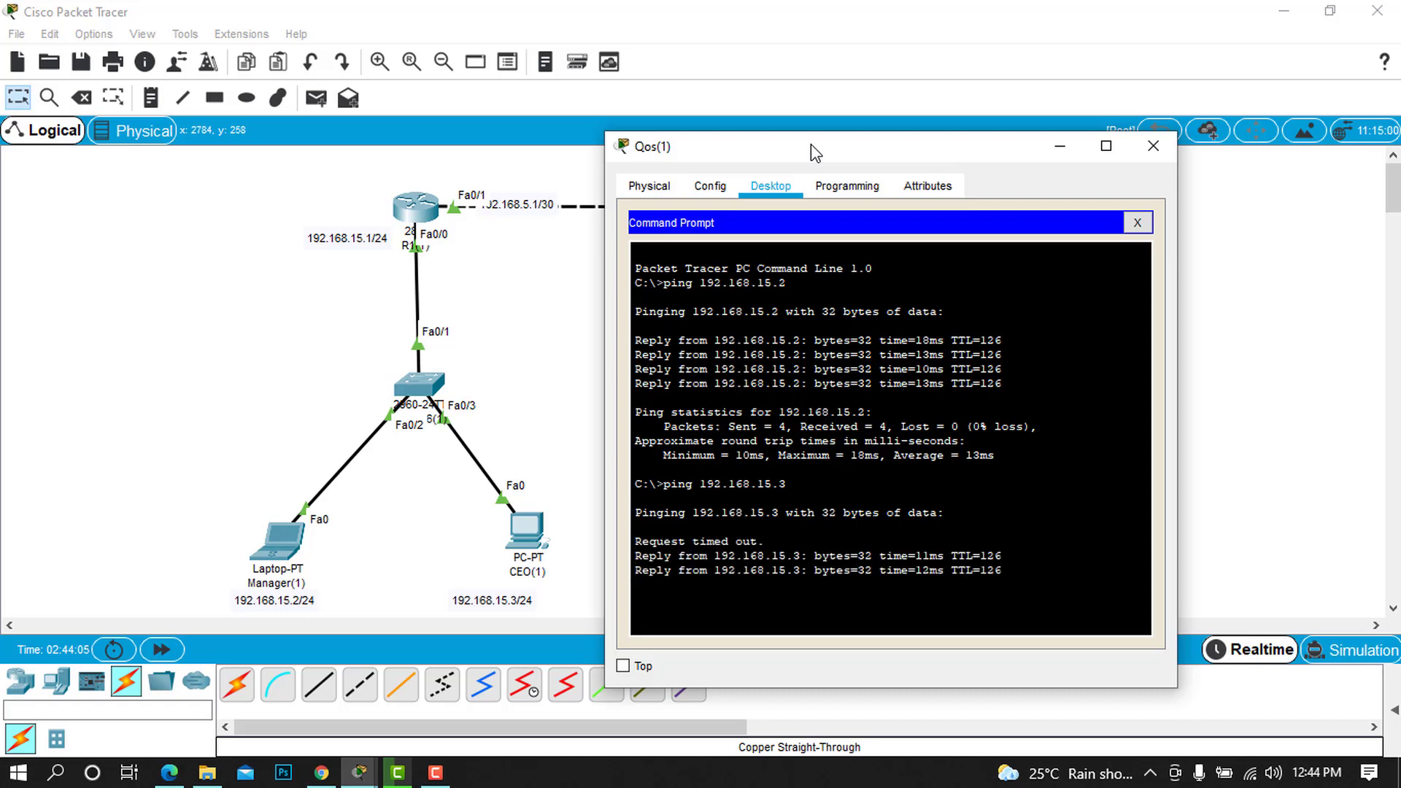
{"action": "key", "text": "Up"}
{"action": "key", "text": "Return"}
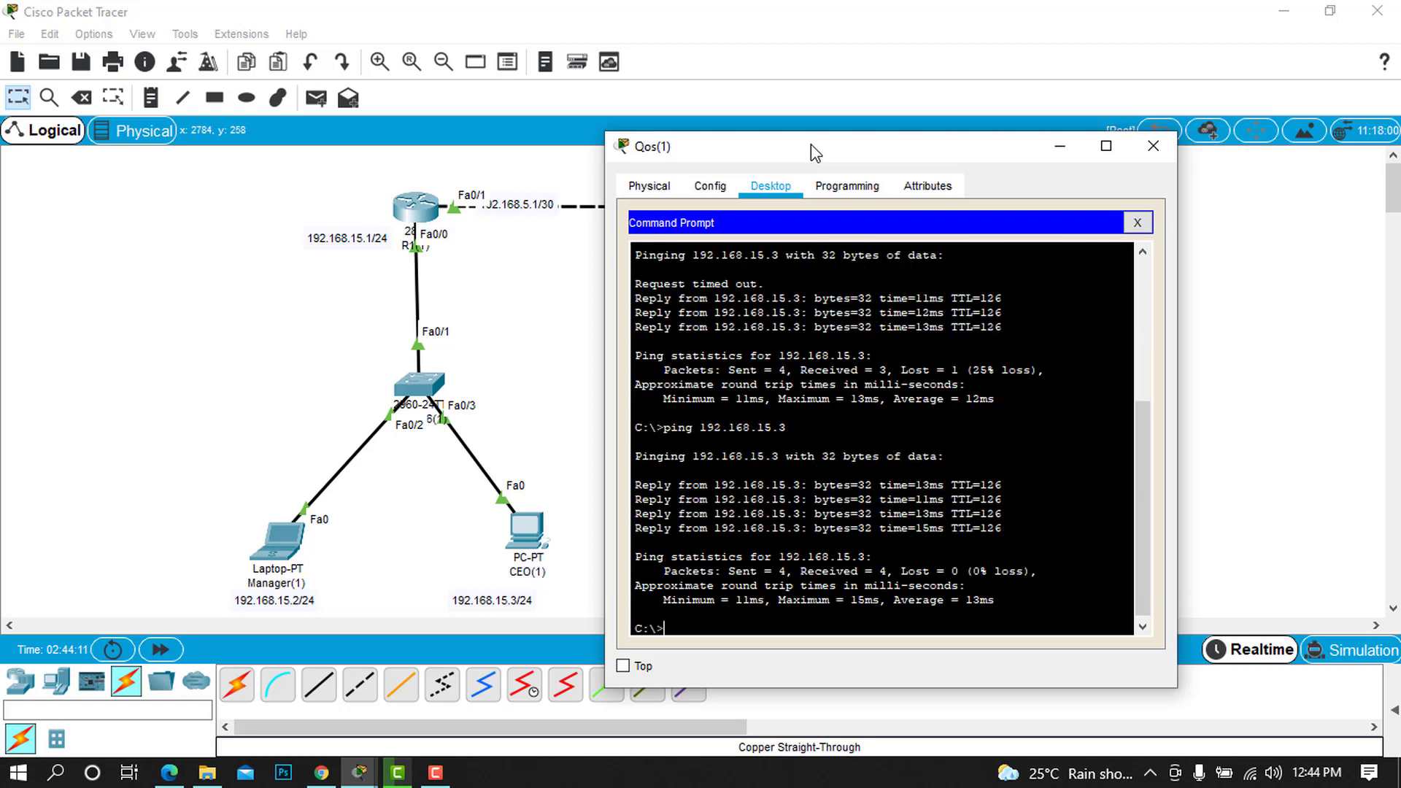
- Close the Qos(1) laptop's window to return to the two-LAN topology view
{"action": "left_click", "coordinate": [1153, 146]}
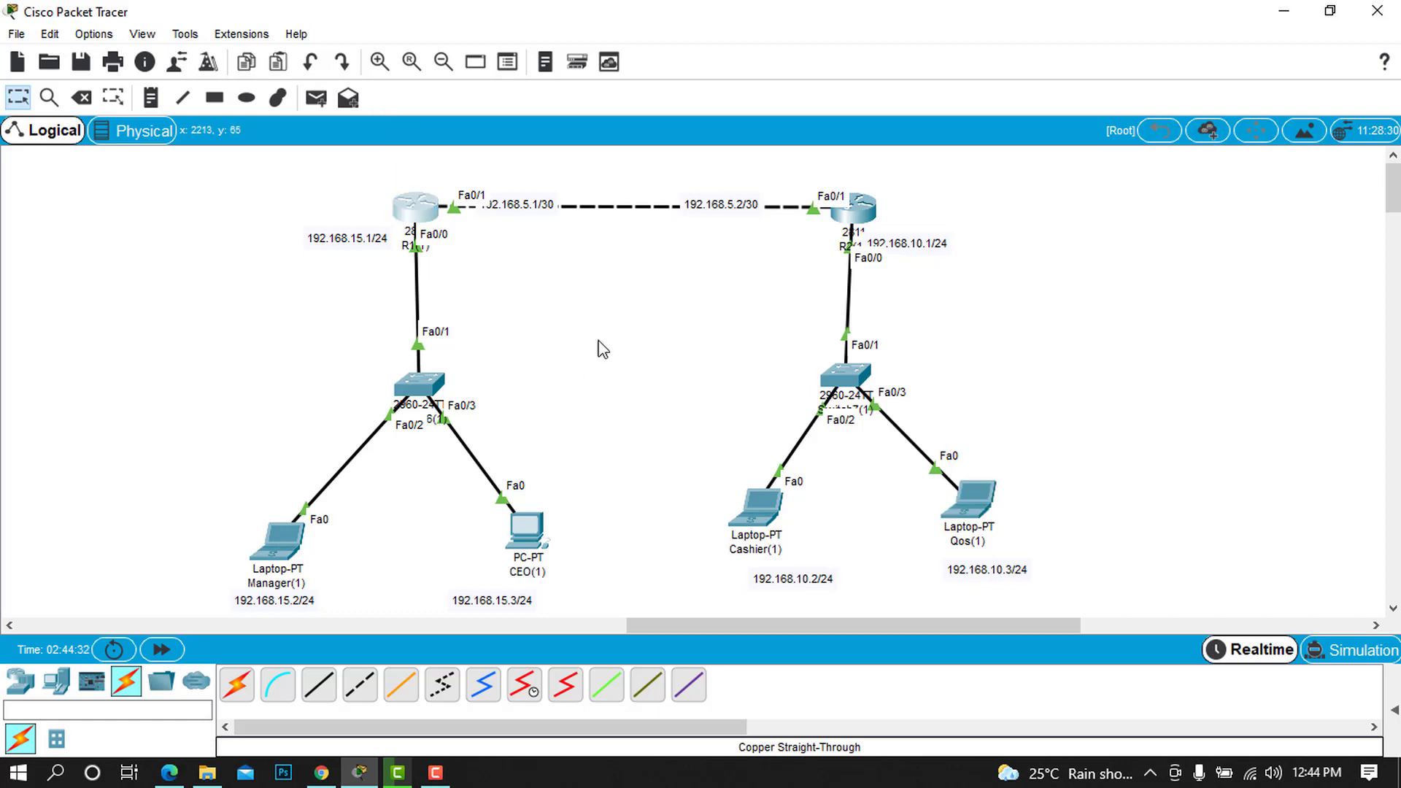
- Return to R1's command line and enter RIP configuration with 'conf t' and 'router rip'
{"action": "key", "text": "alt+Tab"}
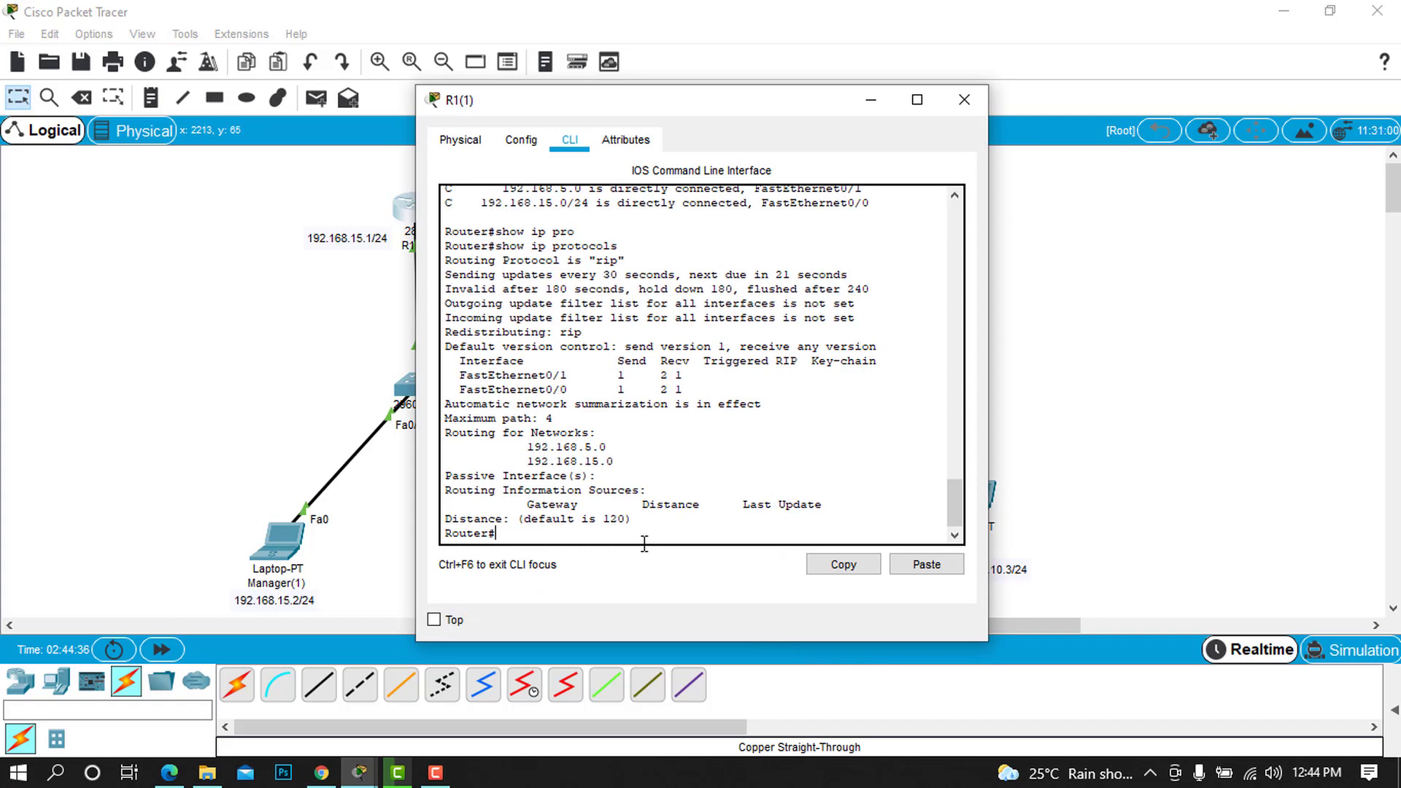
{"action": "type", "text": "conf t"}
{"action": "key", "text": "Return"}
{"action": "type", "text": "rou"}
{"action": "key", "text": "BackSpace"}
{"action": "key", "text": "BackSpace"}
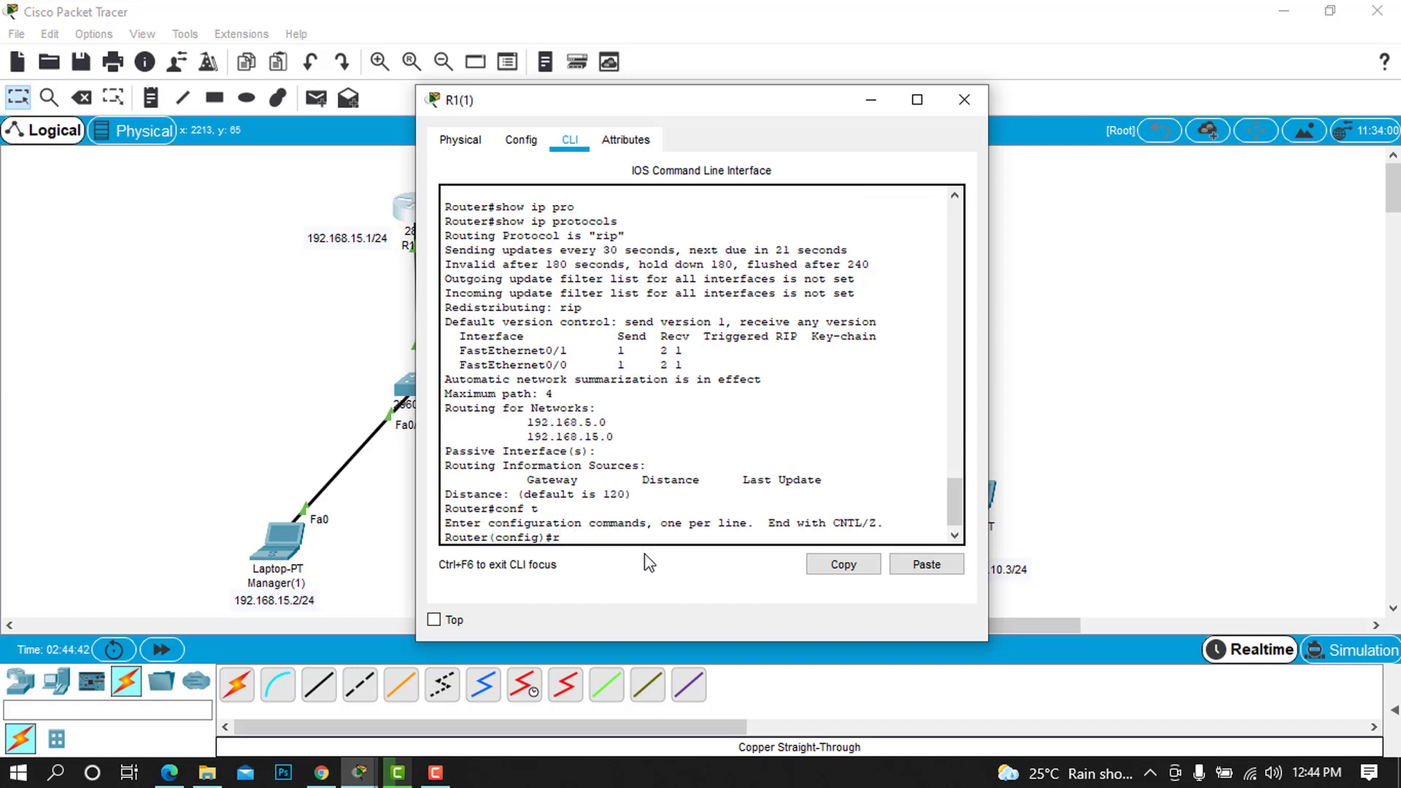
{"action": "type", "text": "outer rip"}
{"action": "key", "text": "Return"}
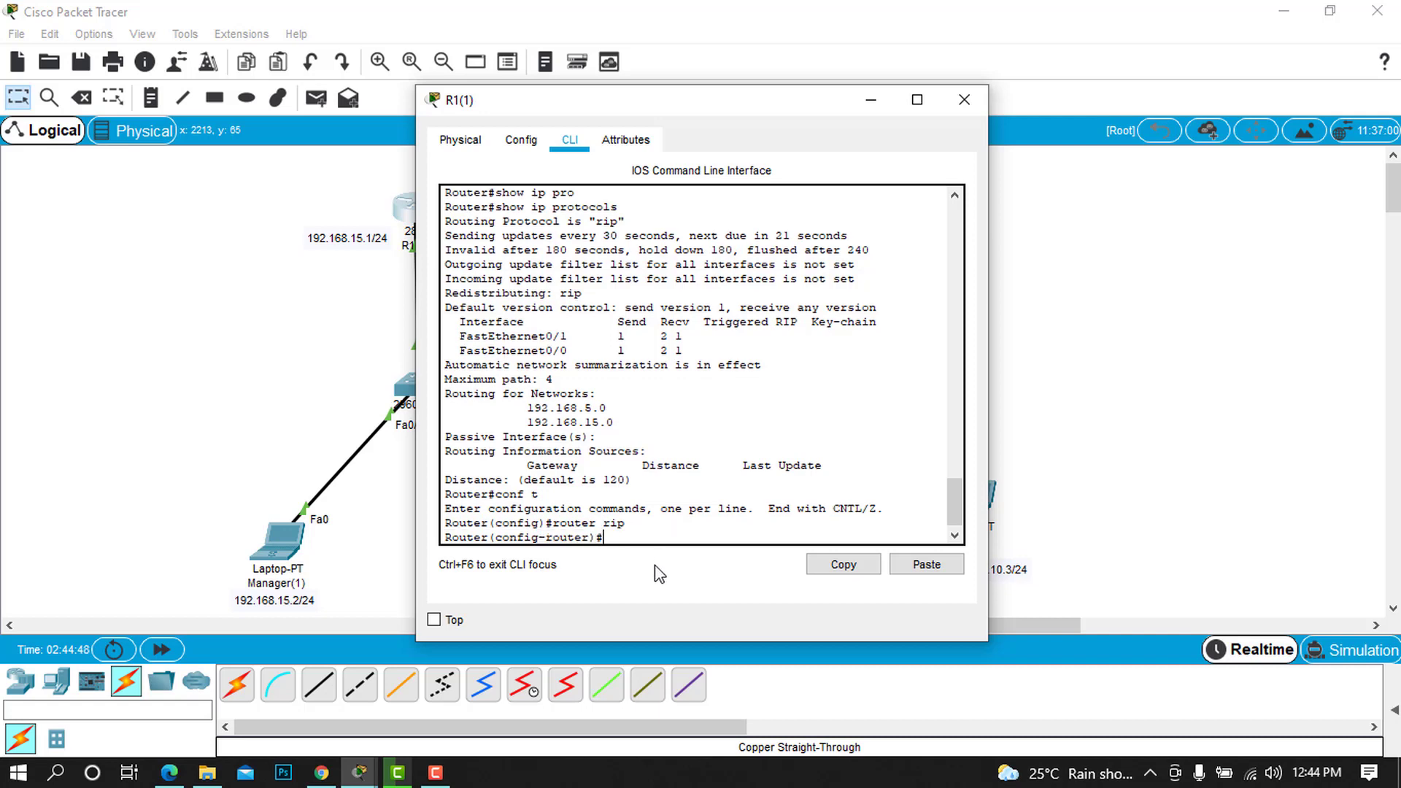
- Set R1's RIP to version 2 after 'version 3' is rejected, then begin a network command
{"action": "type", "text": "version 3"}
{"action": "key", "text": "Return"}
{"action": "key", "text": "Up"}
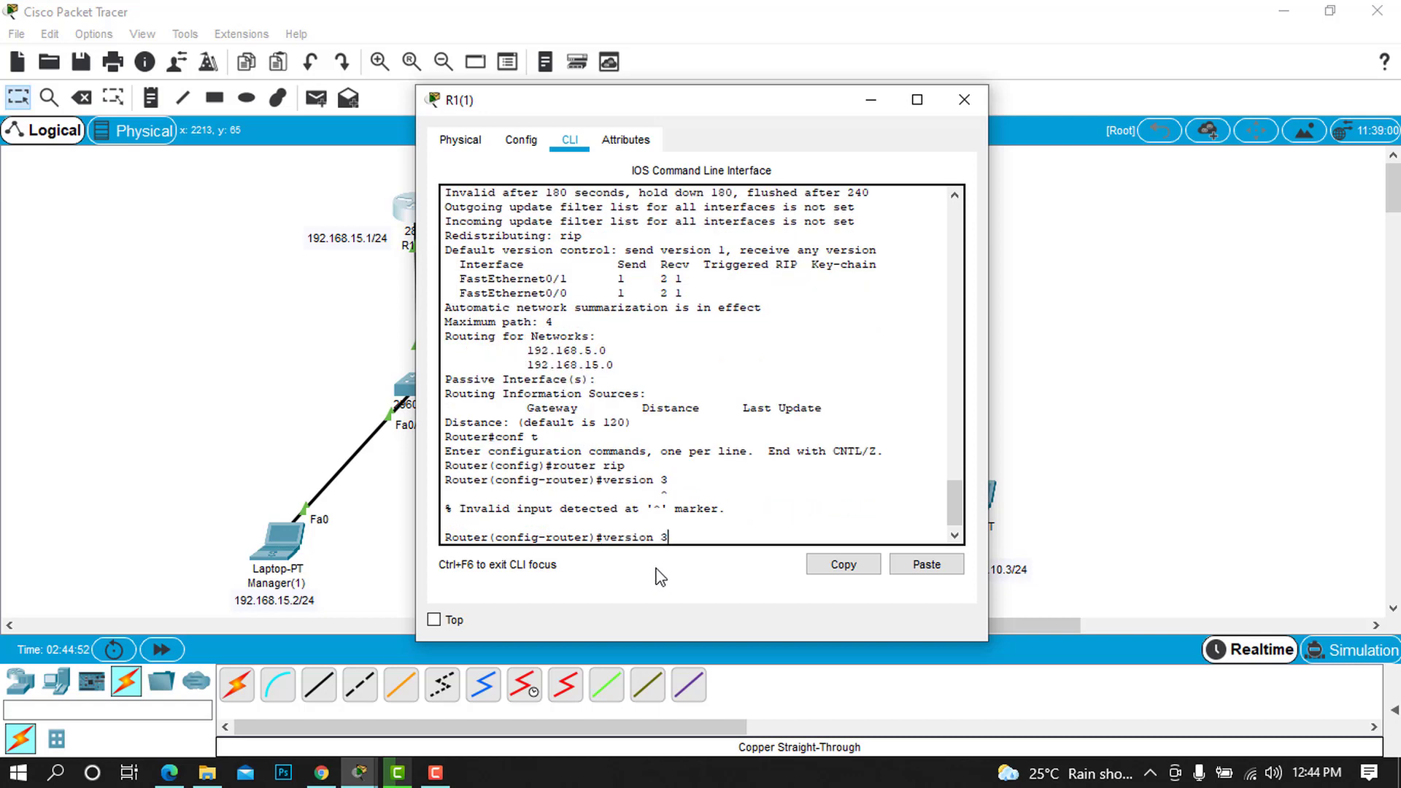
{"action": "key", "text": "BackSpace"}
{"action": "type", "text": "2"}
{"action": "key", "text": "Return"}
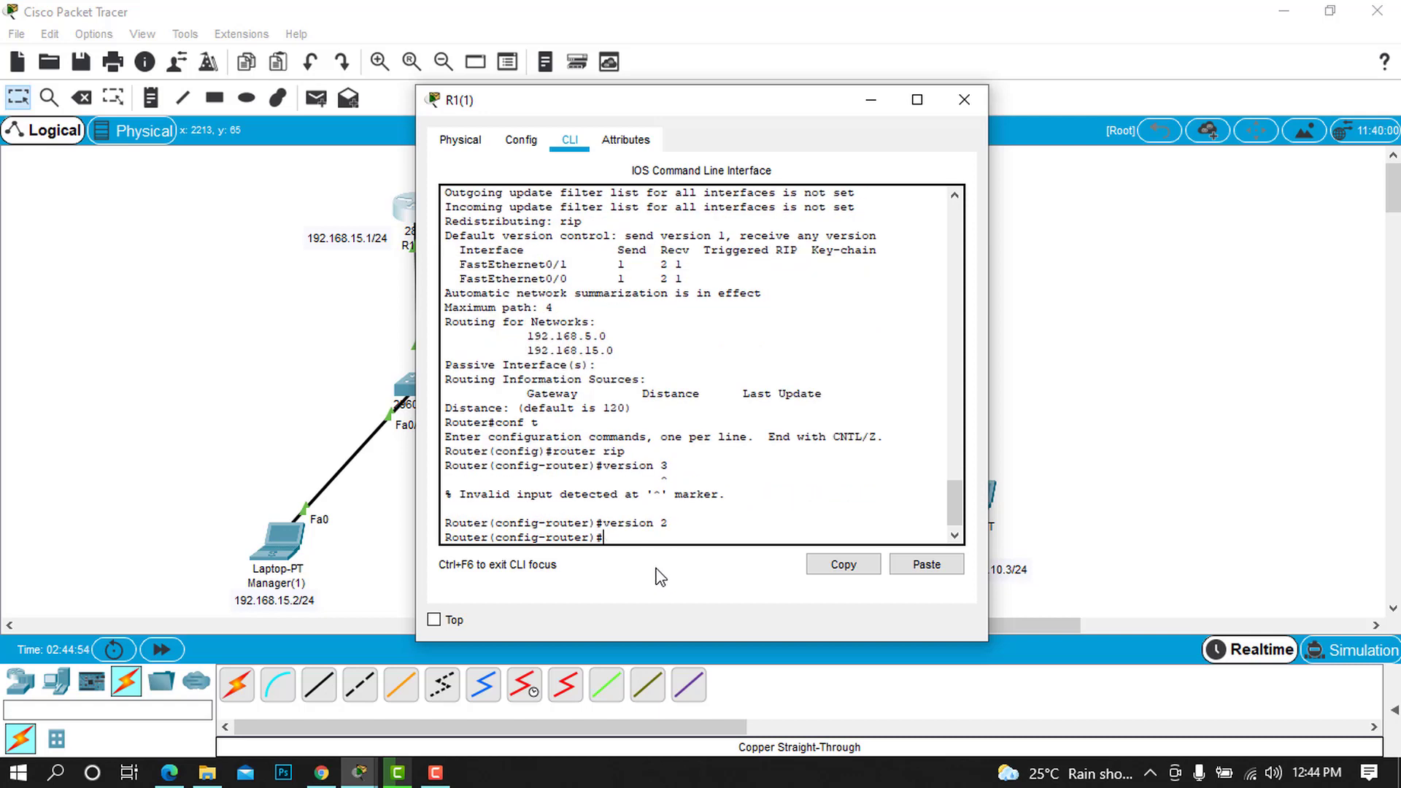
{"action": "type", "text": "netw"}
{"action": "key", "text": "Tab"}
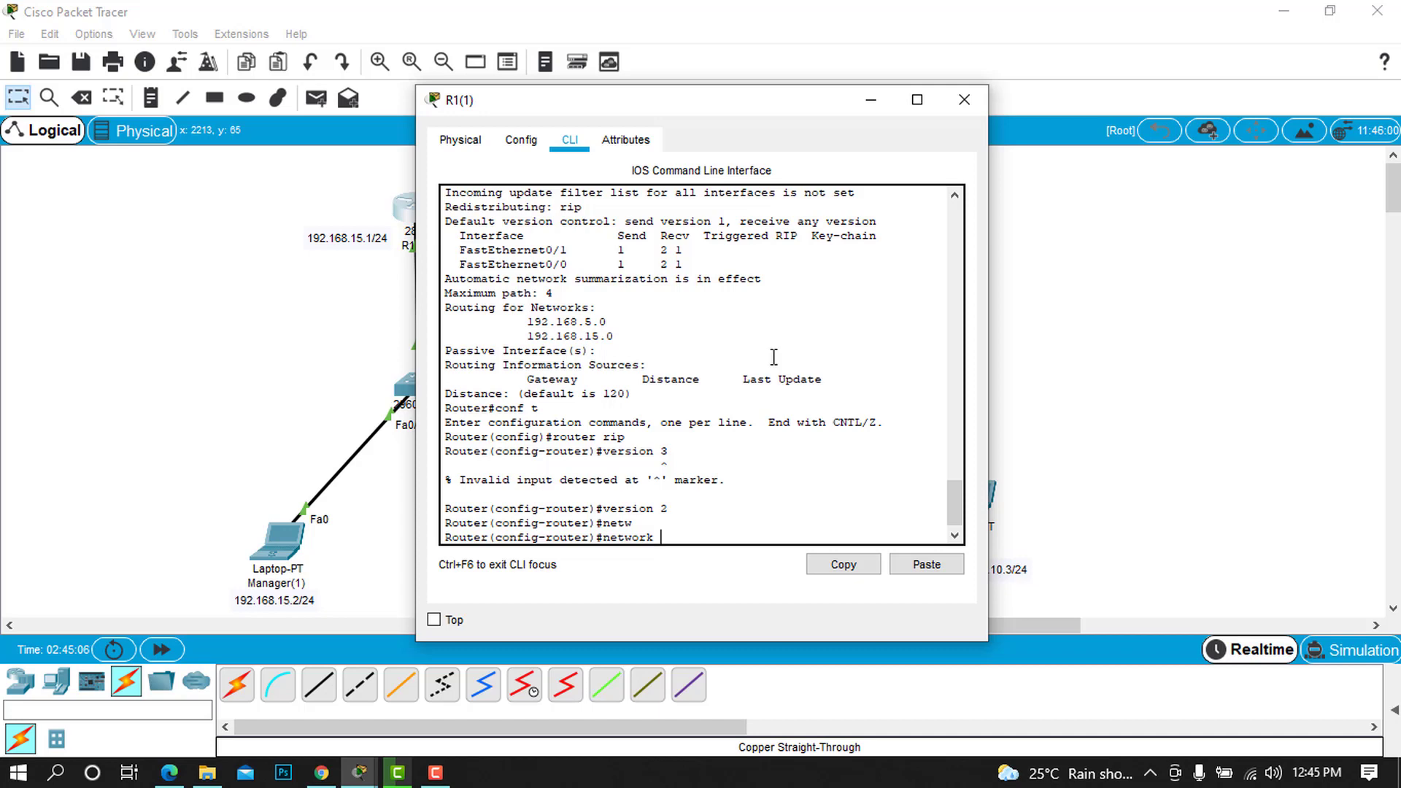
{"action": "left_click", "coordinate": [964, 99]}
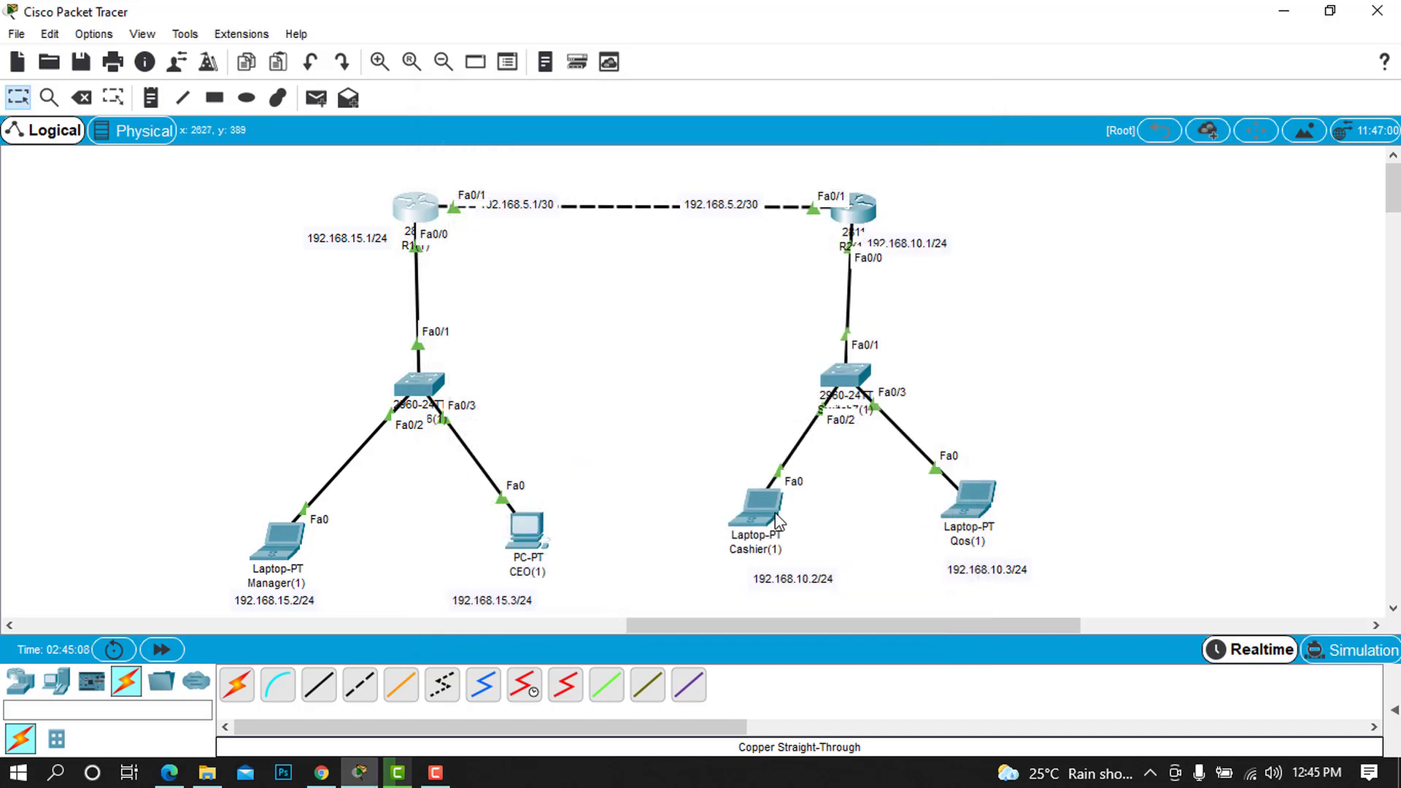